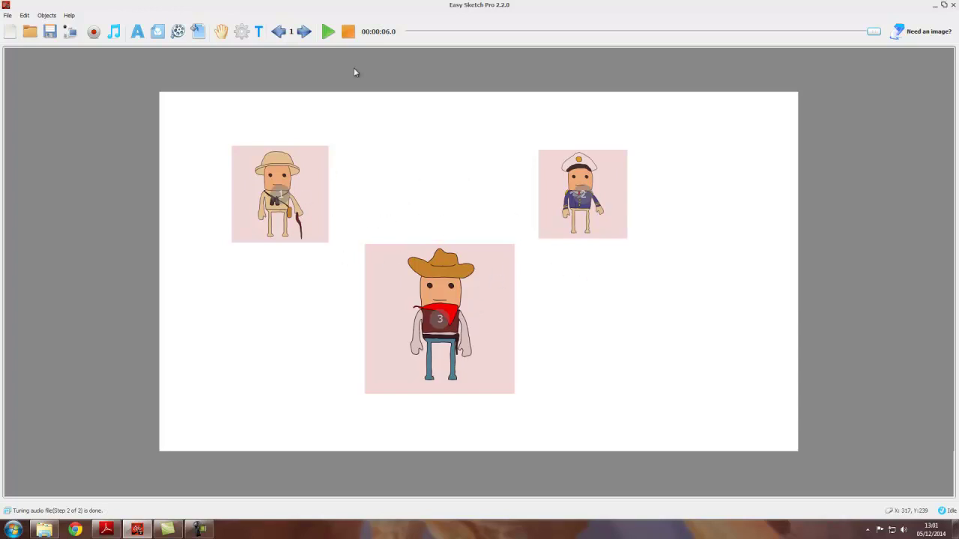
Step: Start the sketch animation preview from the toolbar Play button
left_click(327, 31)
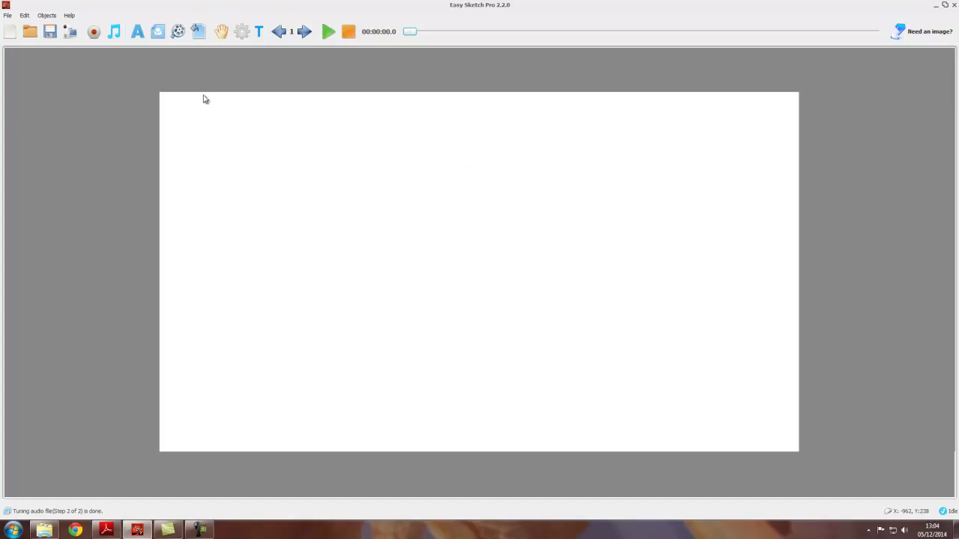
Step: Add the zombie from the character library, move it right of centre and shrink it
left_click(158, 33)
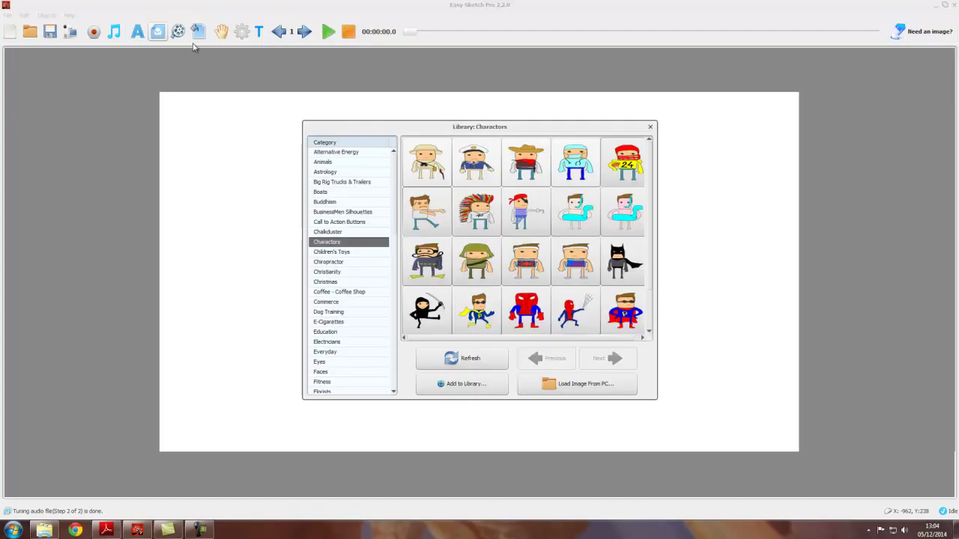
double_click(424, 213)
left_click_drag(497, 285, 578, 227)
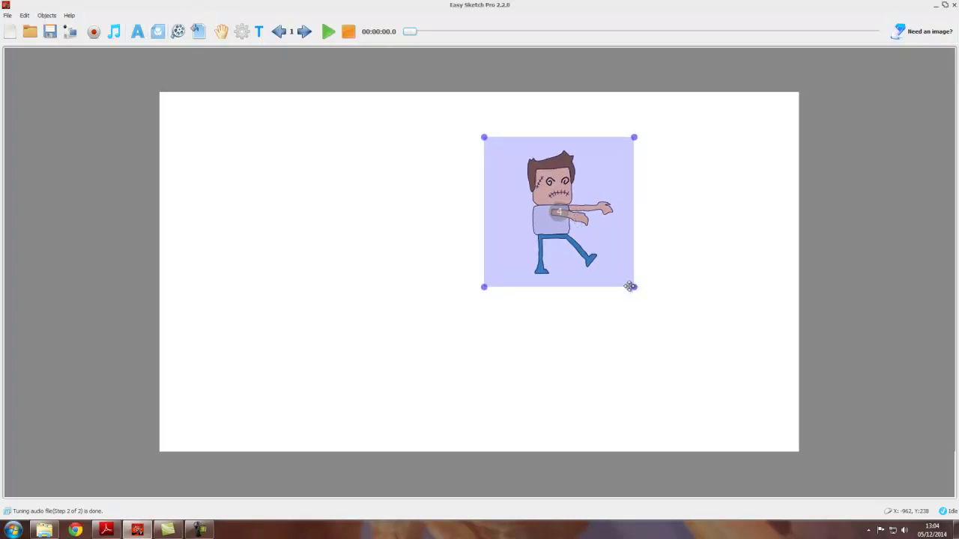
left_click_drag(631, 286, 615, 270)
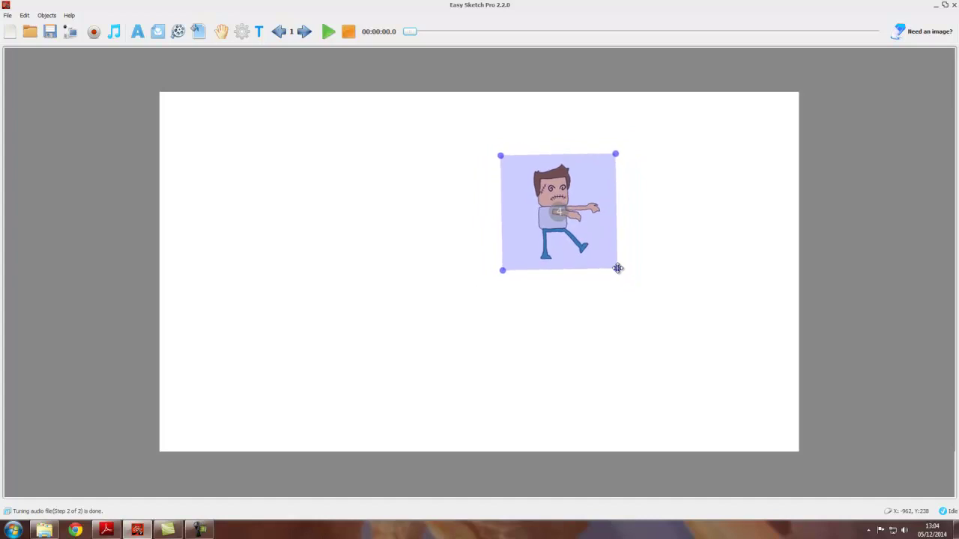
Step: Give the zombie a 2-second drawing time with zero fading and zero translation
right_click(587, 228)
left_click(615, 356)
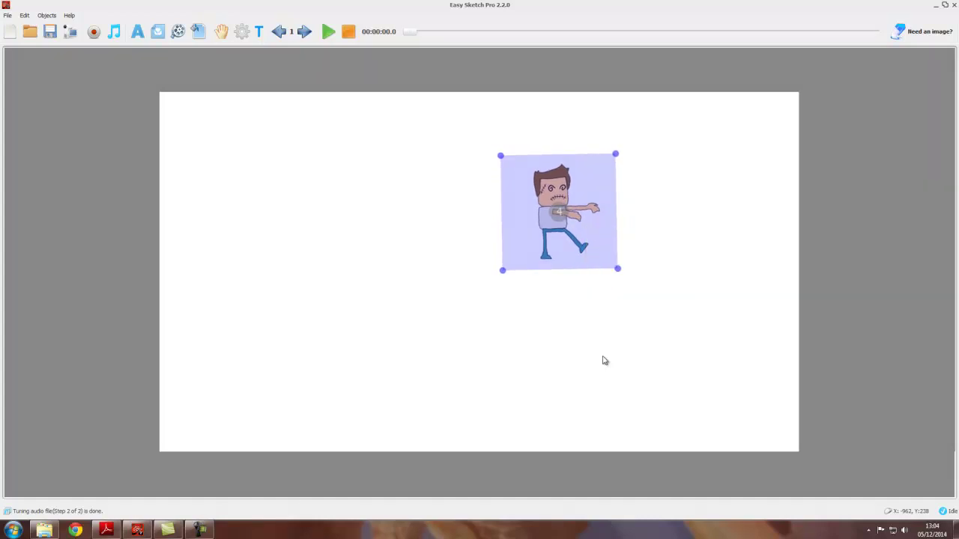
left_click(456, 254)
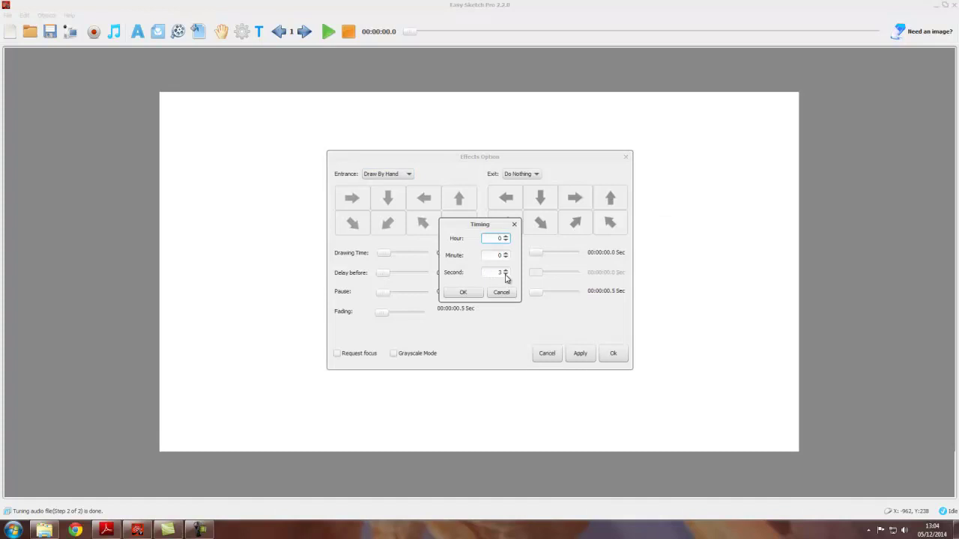
left_click(506, 276)
left_click(463, 292)
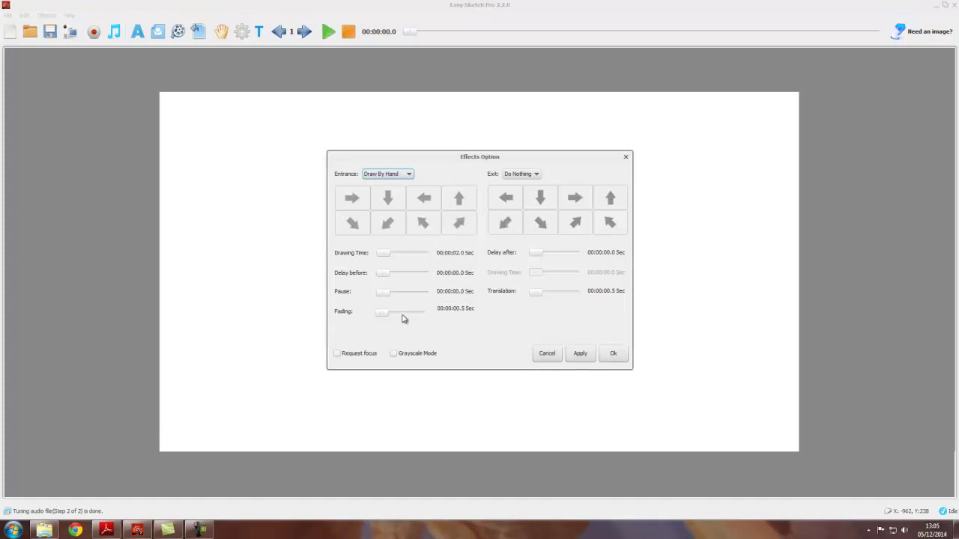
left_click_drag(389, 315, 381, 314)
left_click_drag(539, 297, 528, 295)
left_click(580, 354)
left_click(613, 354)
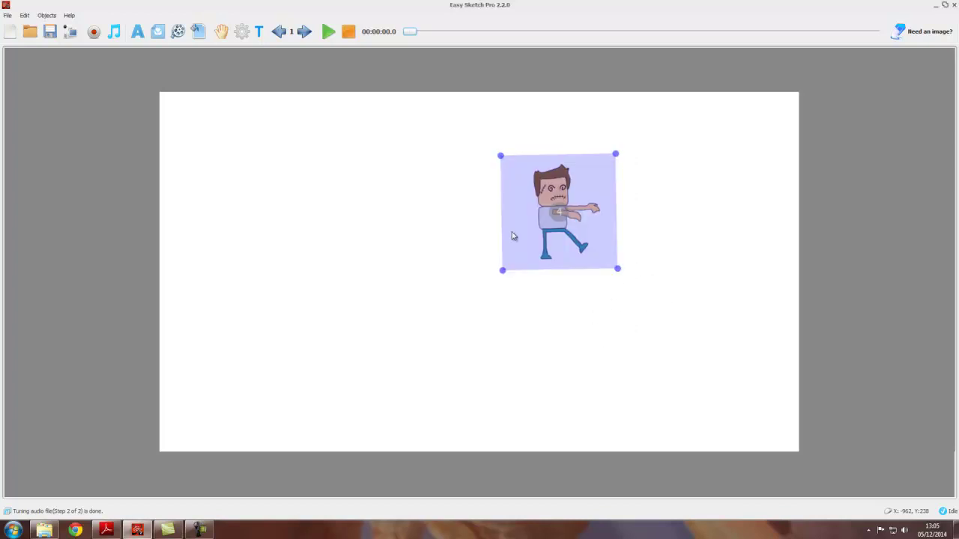
left_click(328, 32)
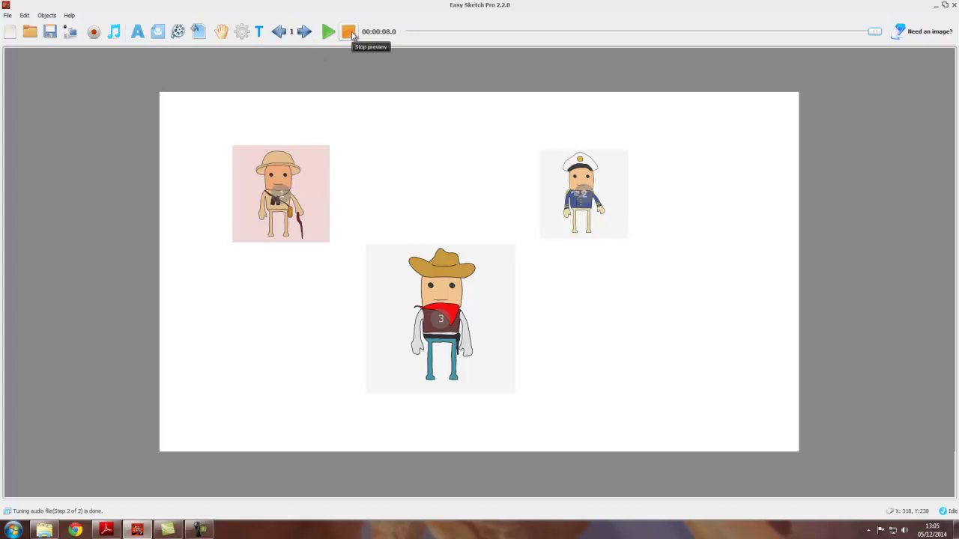
left_click(304, 31)
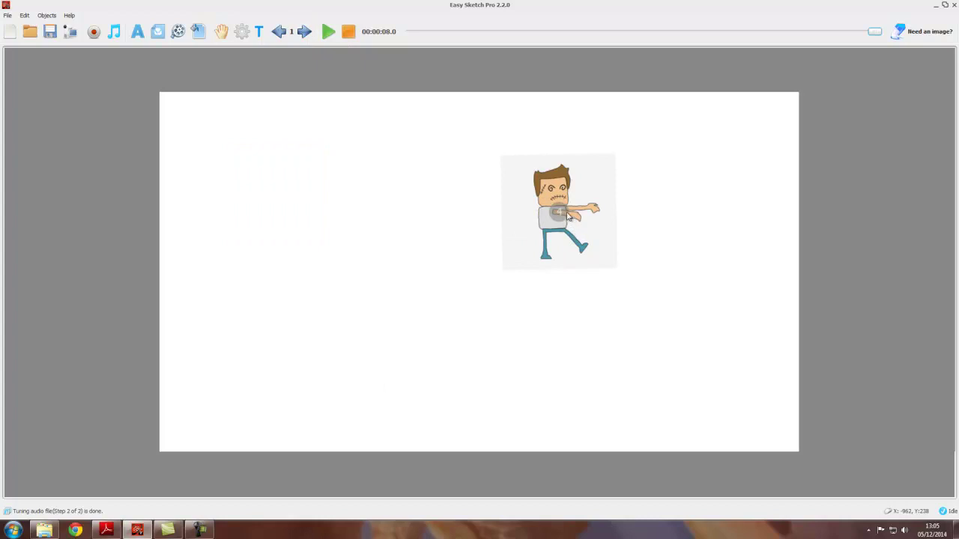
left_click(569, 215)
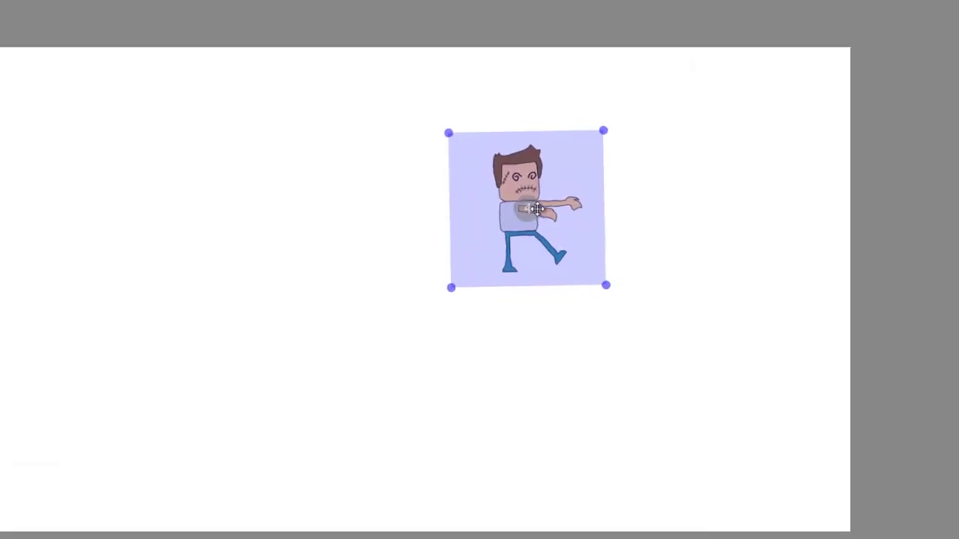
Step: Check the zombie's context options before the preview runs on to scene 2
right_click(569, 214)
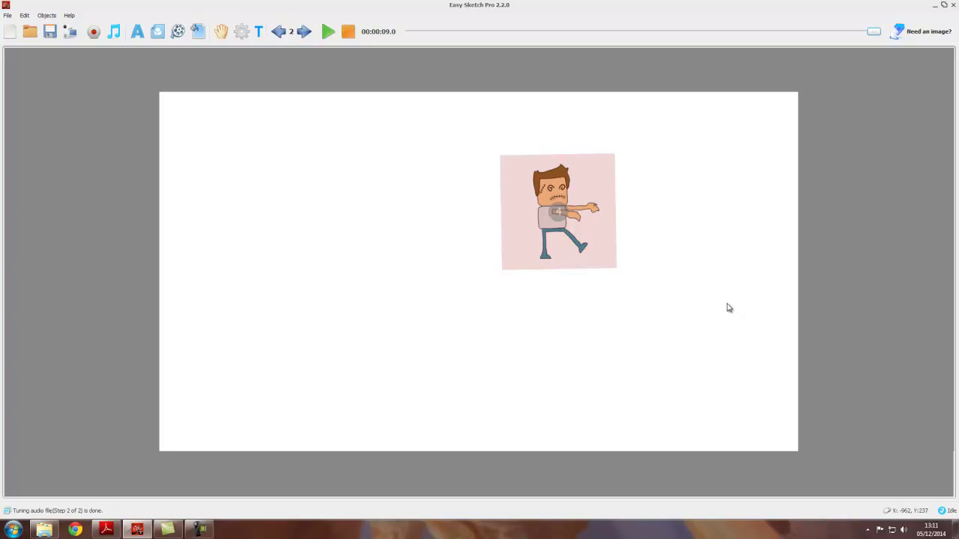
Step: Return to scene 1 and set the cowboy's Delay after to 1.5 seconds
left_click(279, 31)
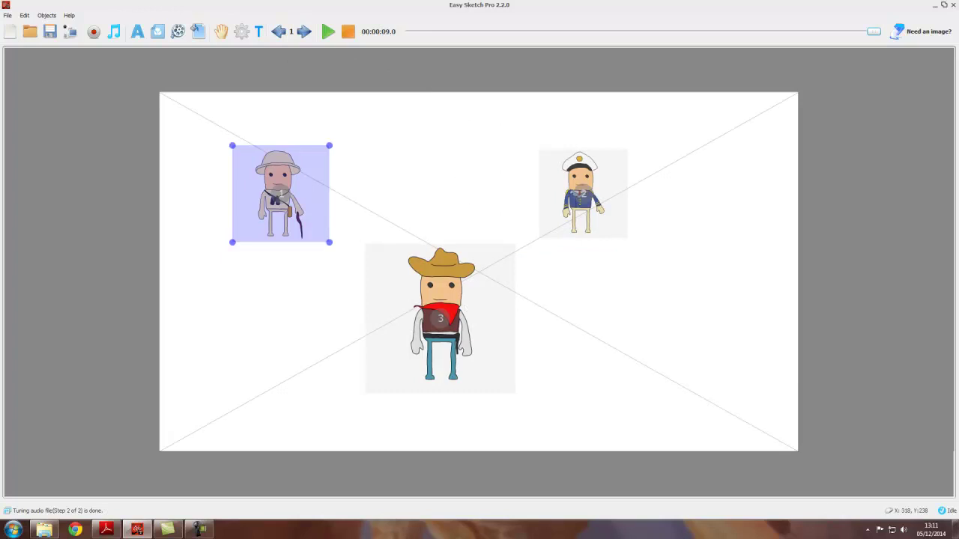
left_click(465, 306)
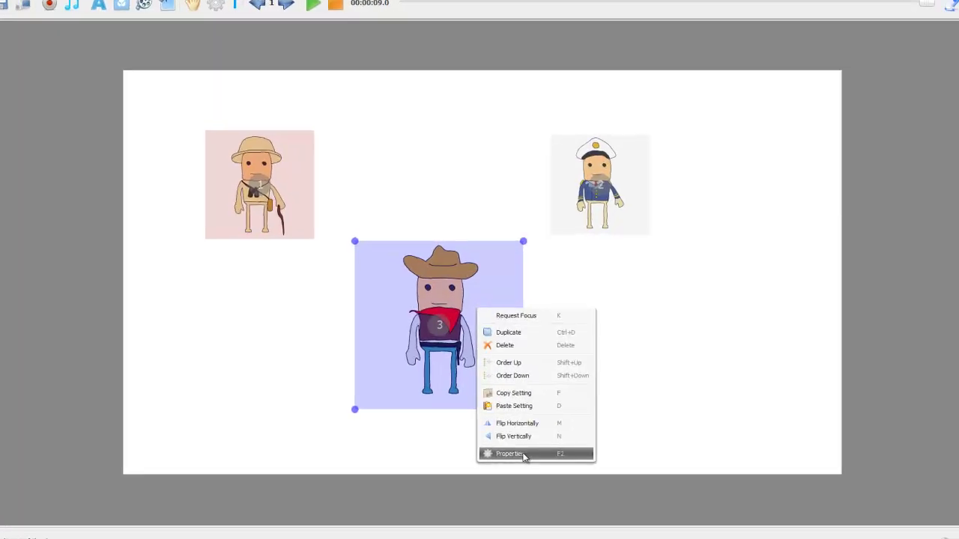
left_click(506, 434)
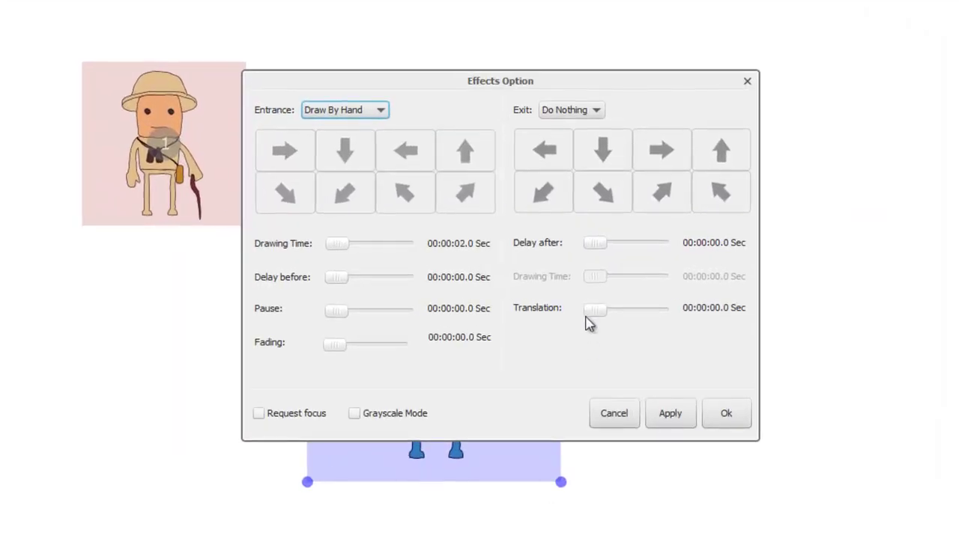
left_click(707, 248)
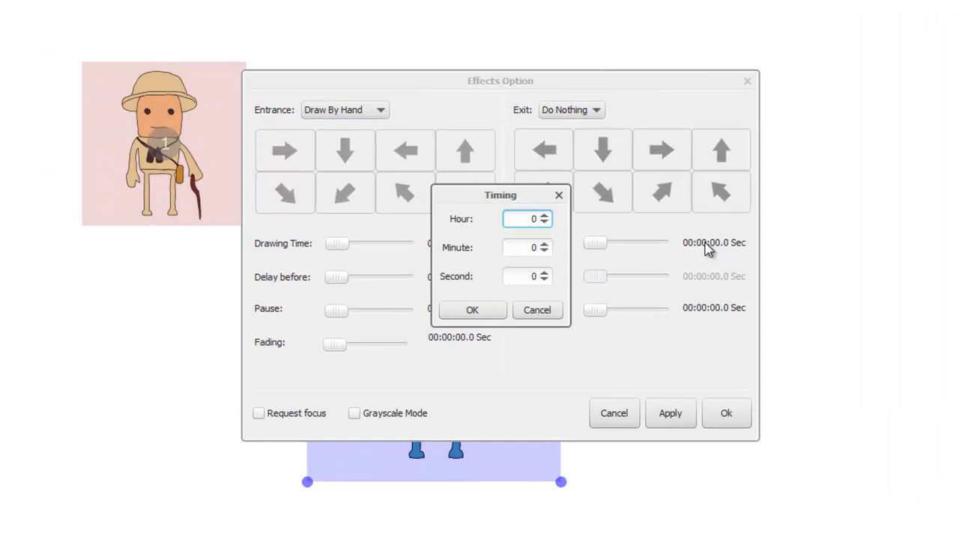
left_click(546, 274)
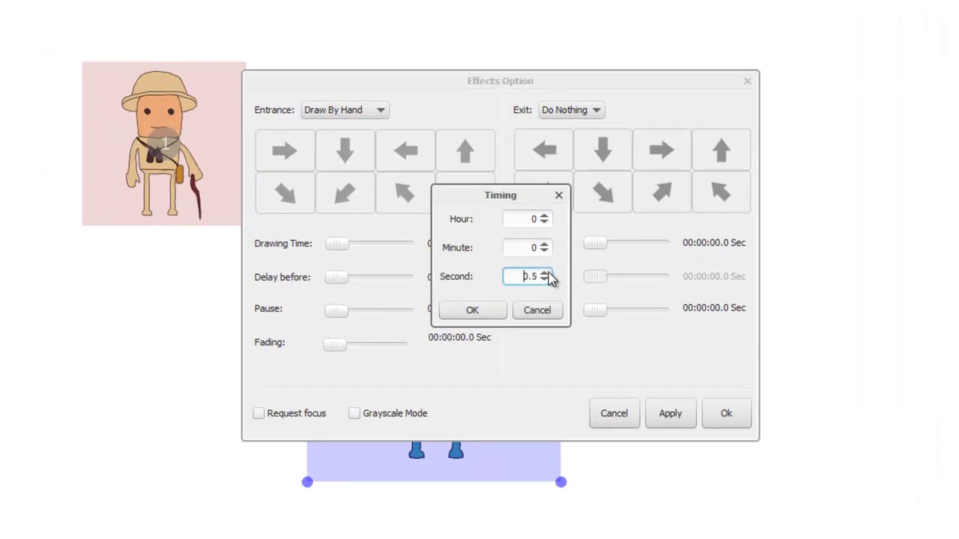
left_click(484, 315)
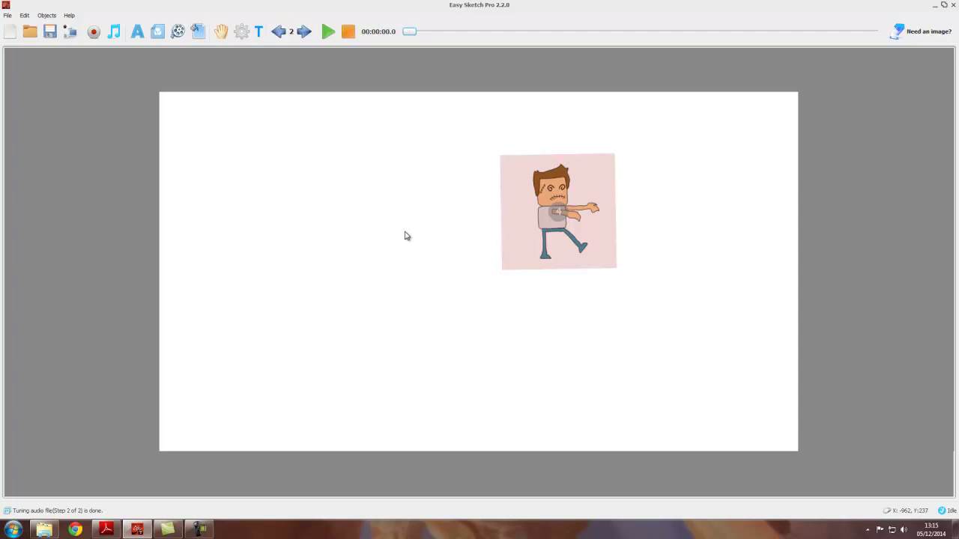
Step: On scene 1, set the cowboy's translation time to 1.5 seconds and apply it
left_click(278, 31)
left_click(456, 301)
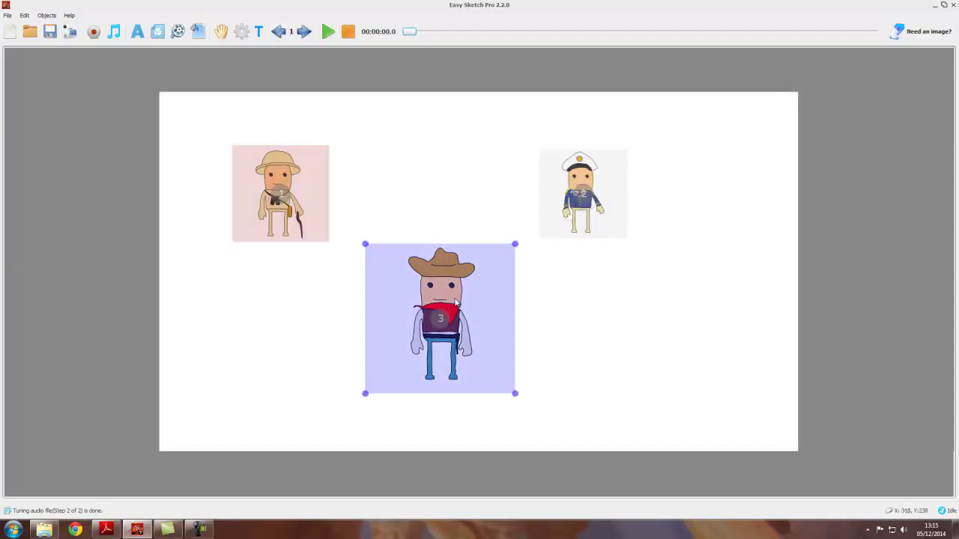
right_click(456, 301)
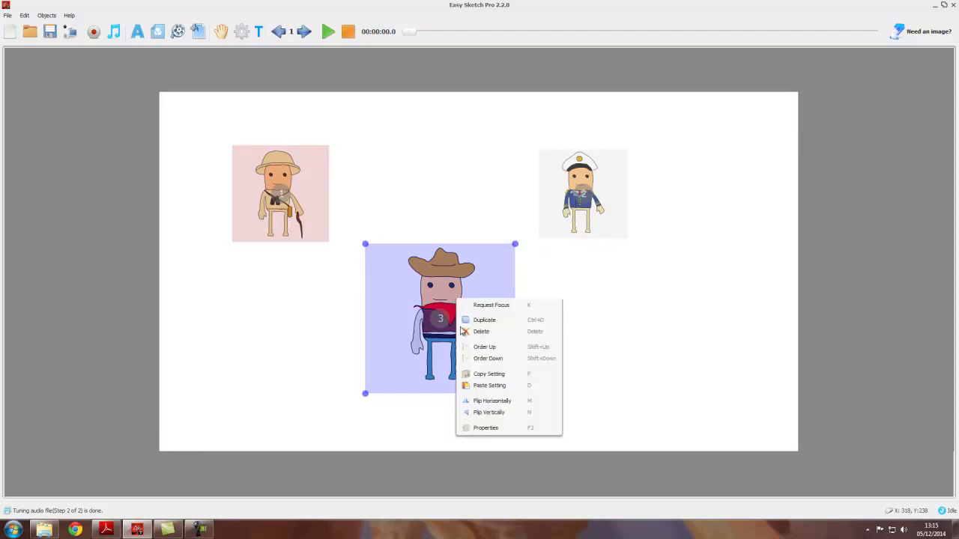
left_click(488, 430)
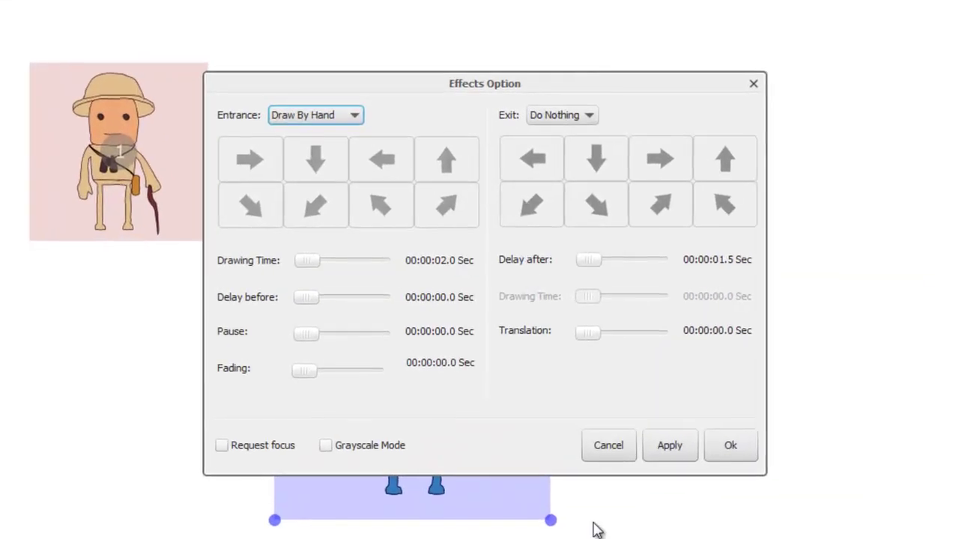
left_click(707, 338)
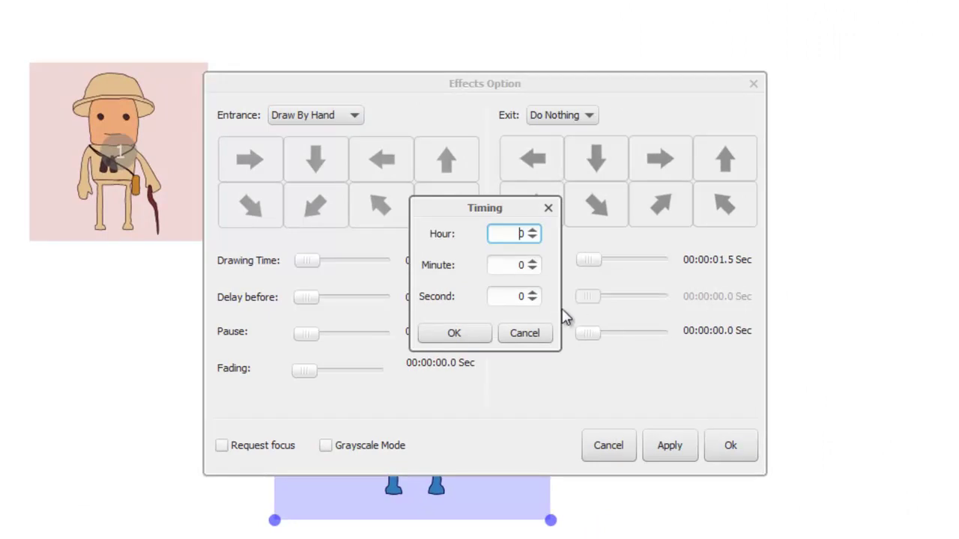
left_click(534, 293)
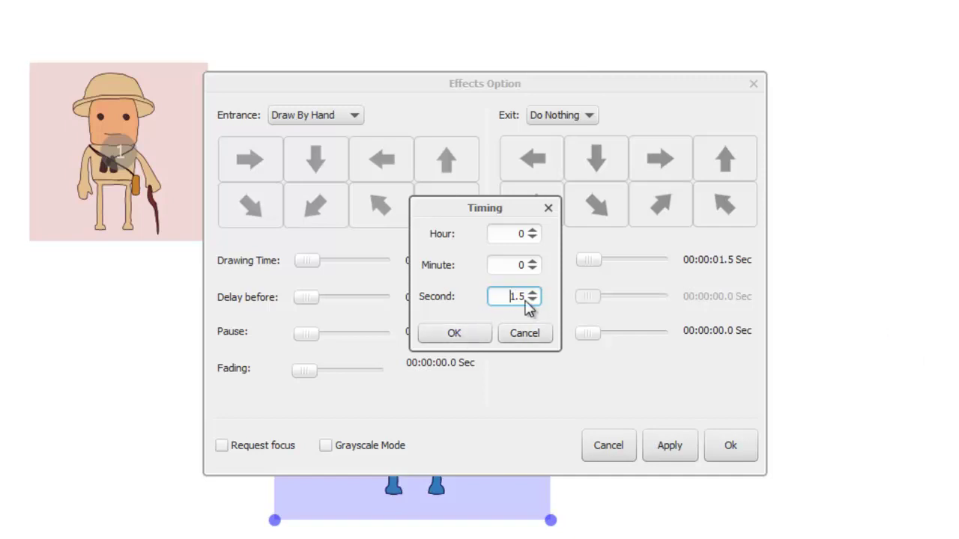
left_click(453, 334)
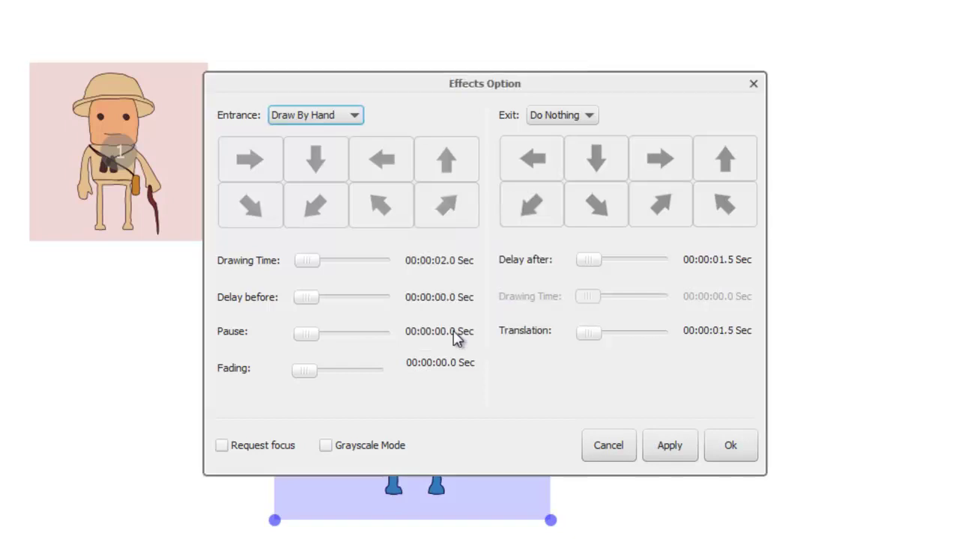
left_click(669, 450)
left_click(726, 445)
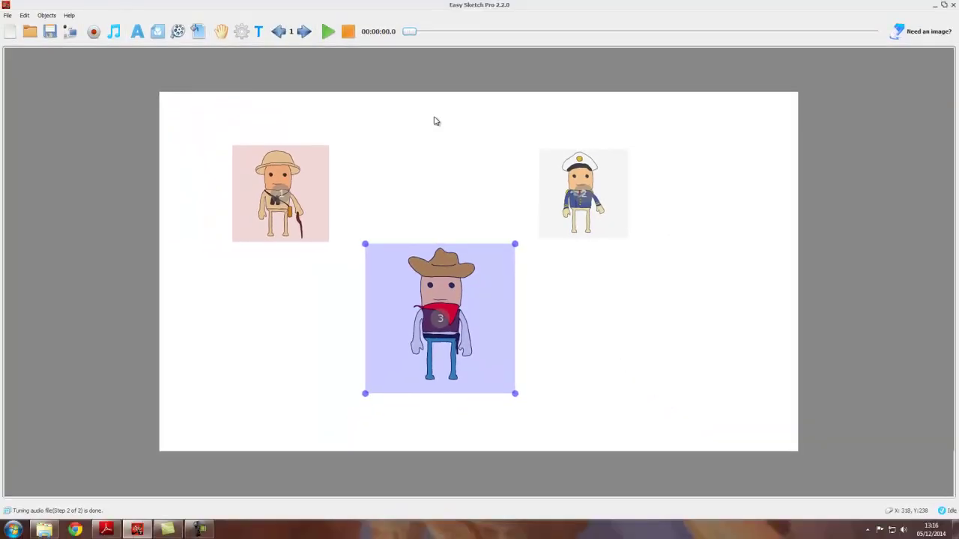
Step: Play the whole sketch preview, ending on the coloured zombie at 11 seconds
left_click(328, 32)
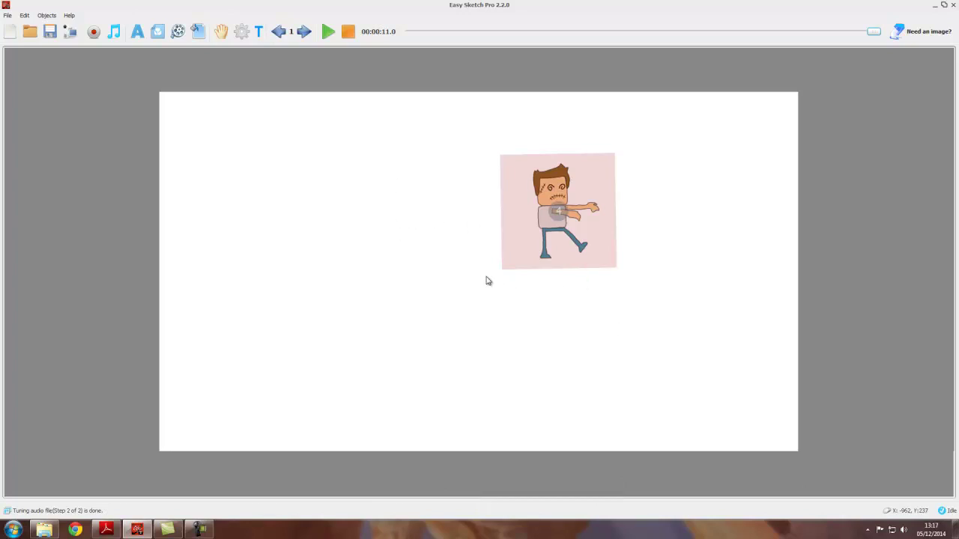
Step: Move to a new empty scene and place the pirate character up and left
left_click(304, 31)
left_click(304, 31)
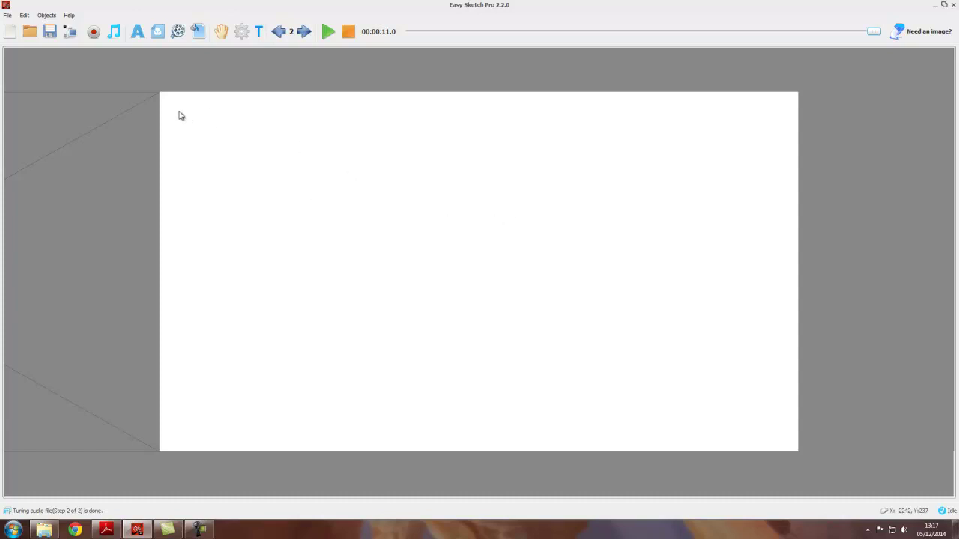
left_click(158, 32)
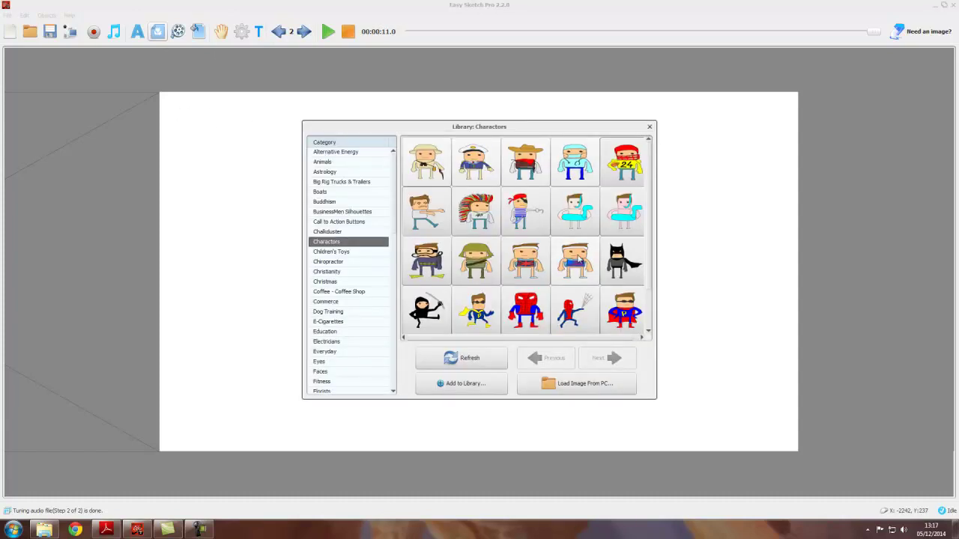
double_click(524, 213)
left_click_drag(490, 259, 375, 206)
Step: Give the pirate a 2-second drawing time, zero fading and translation, and Request Focus on it
right_click(388, 248)
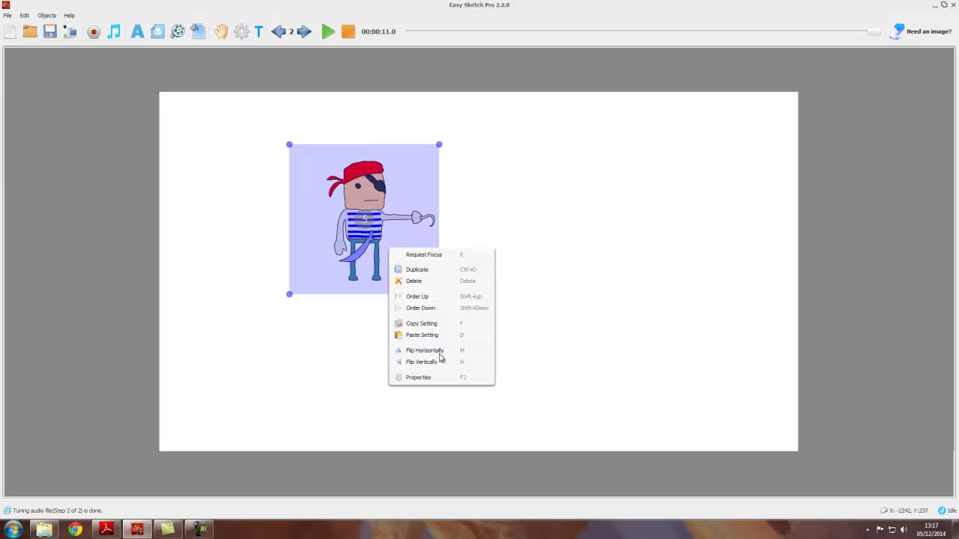
left_click(436, 381)
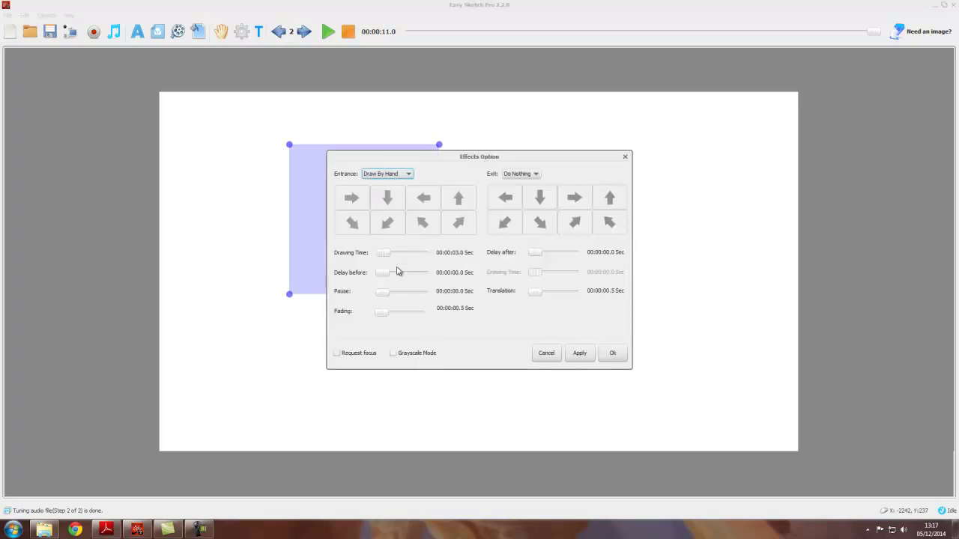
left_click(453, 254)
left_click(506, 275)
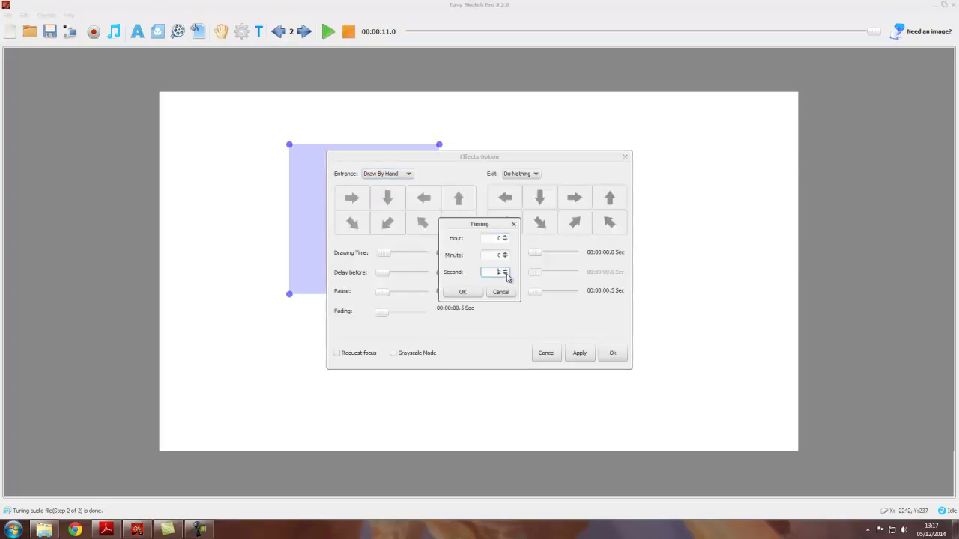
left_click(464, 293)
left_click_drag(387, 316, 380, 315)
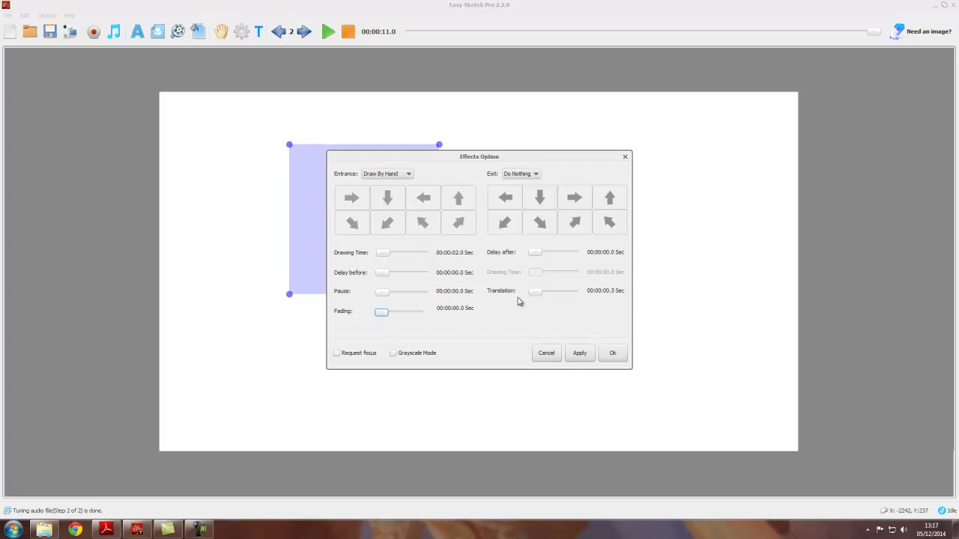
left_click_drag(535, 293, 523, 294)
left_click(579, 354)
left_click(611, 356)
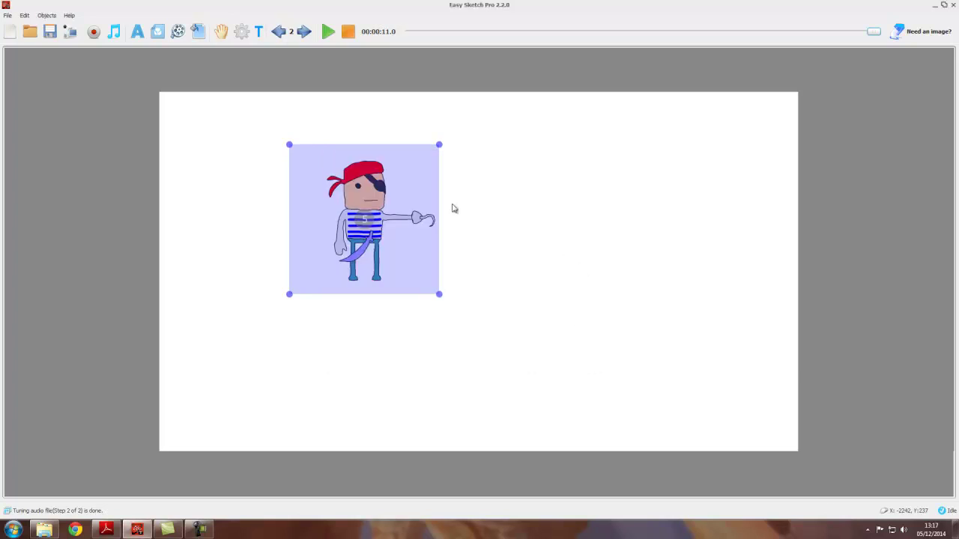
right_click(354, 191)
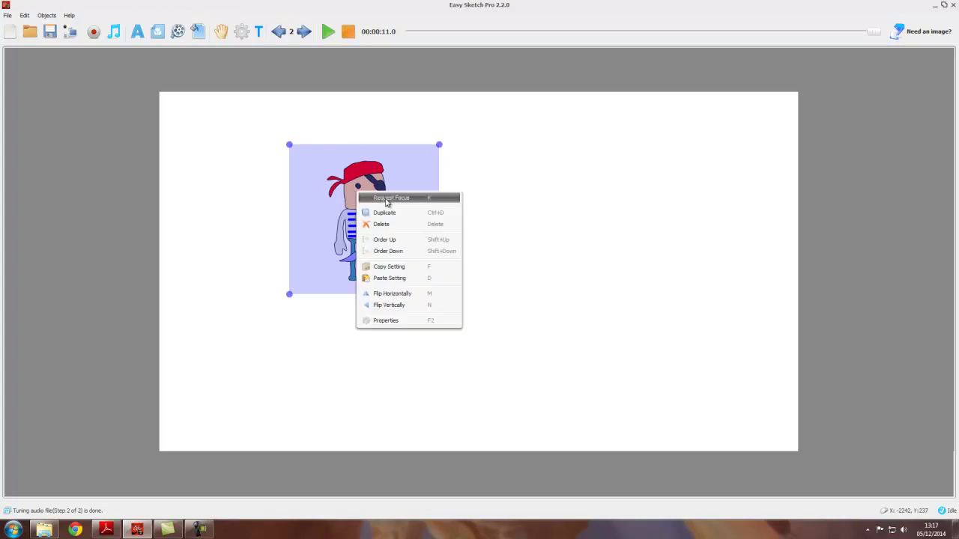
left_click(389, 199)
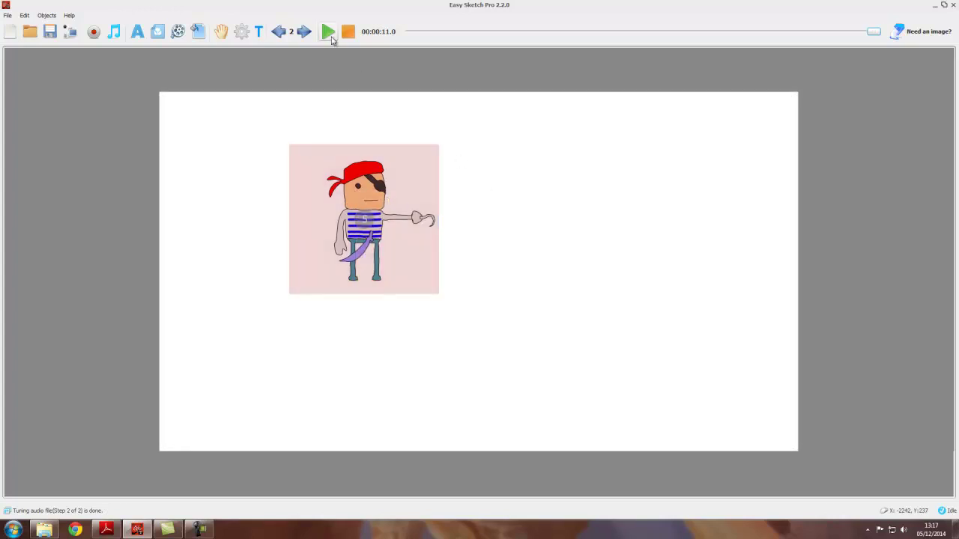
left_click(327, 32)
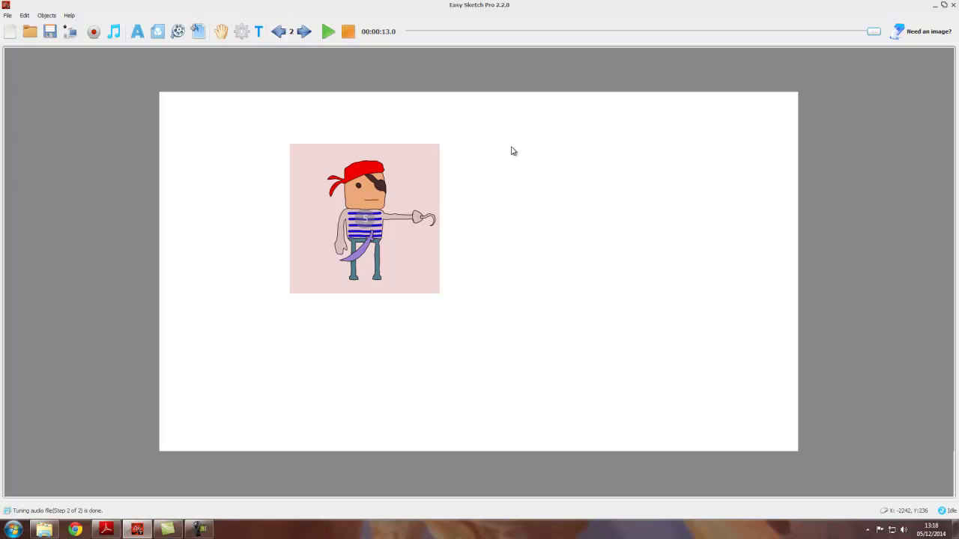
Step: On the zombie's scene, set the zombie's Delay after to 1.5 seconds
left_click(278, 32)
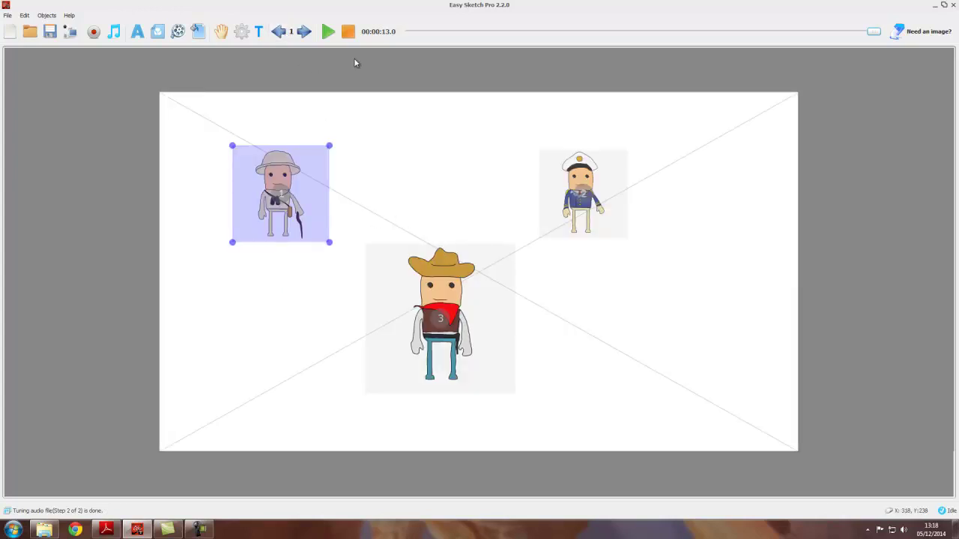
left_click(303, 31)
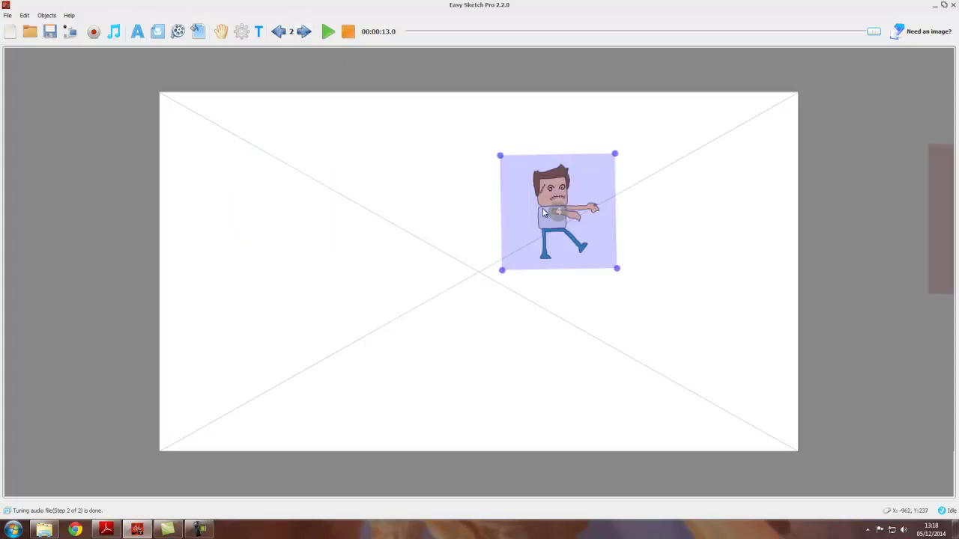
right_click(545, 213)
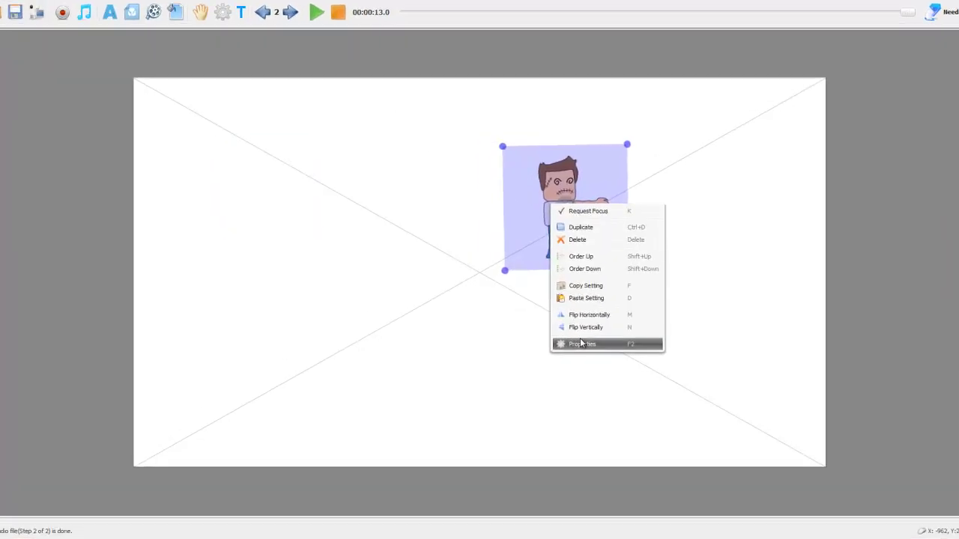
left_click(576, 336)
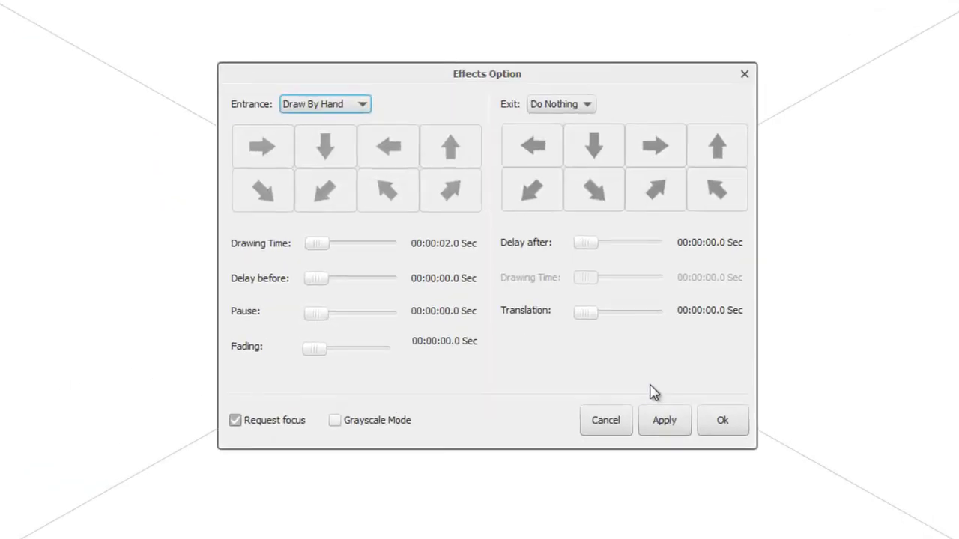
left_click(693, 243)
left_click(533, 274)
left_click(532, 274)
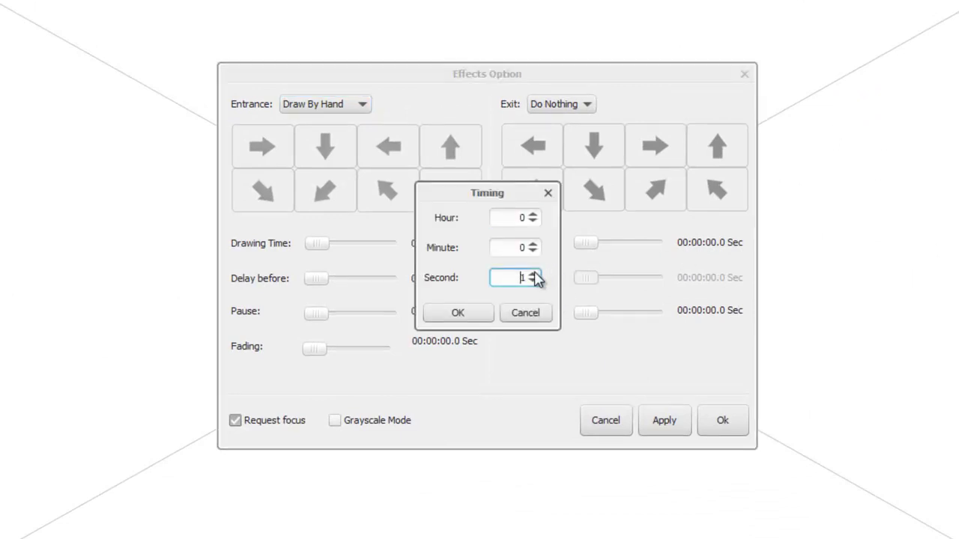
left_click(532, 274)
left_click(457, 313)
Step: Set the zombie's translation time to 1.5 seconds and apply the timings
left_click(703, 310)
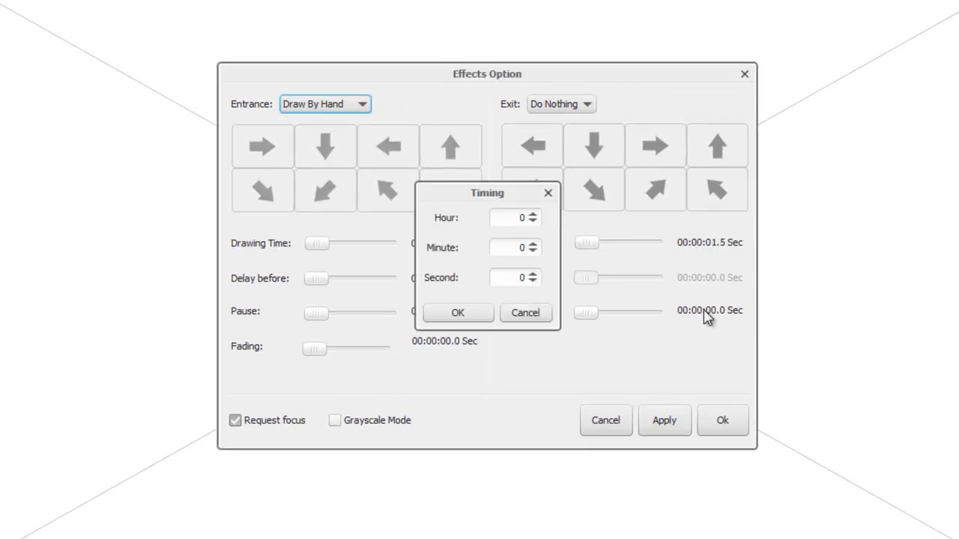
left_click(535, 274)
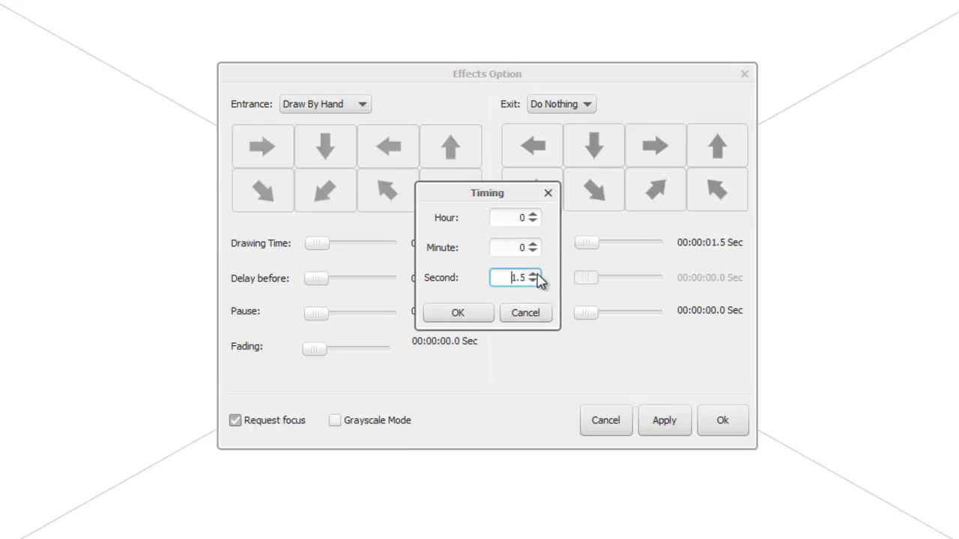
left_click(462, 318)
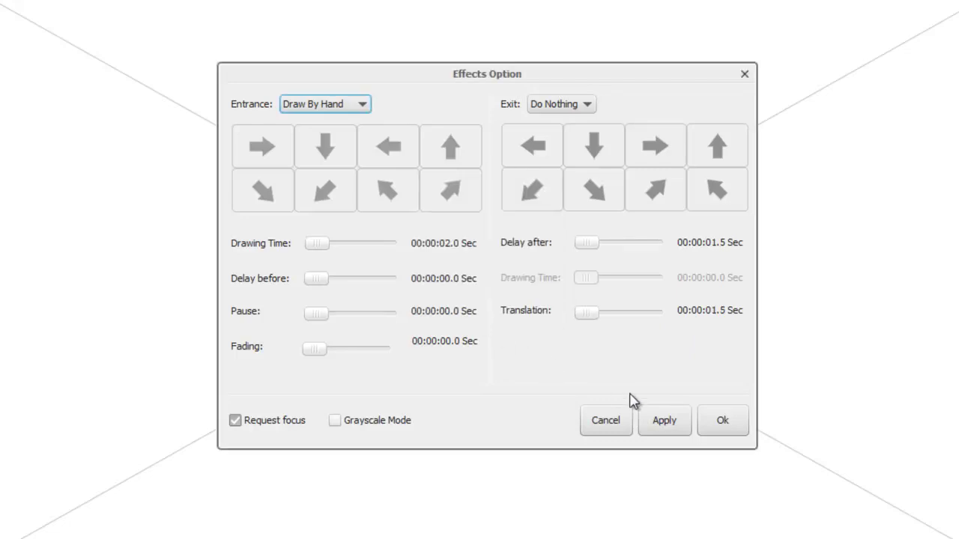
left_click(666, 426)
left_click(703, 428)
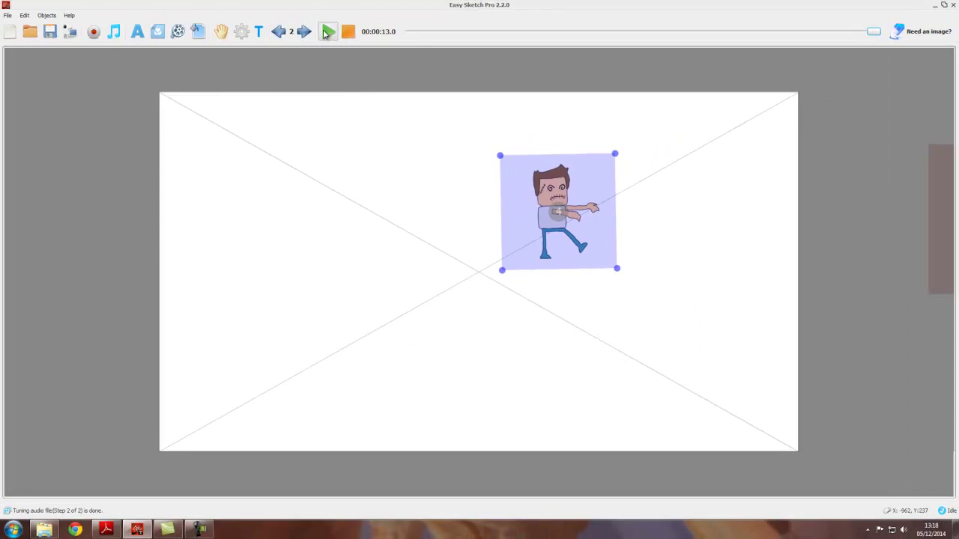
Step: Play the full sketch preview, which now runs to 16 seconds
left_click(328, 31)
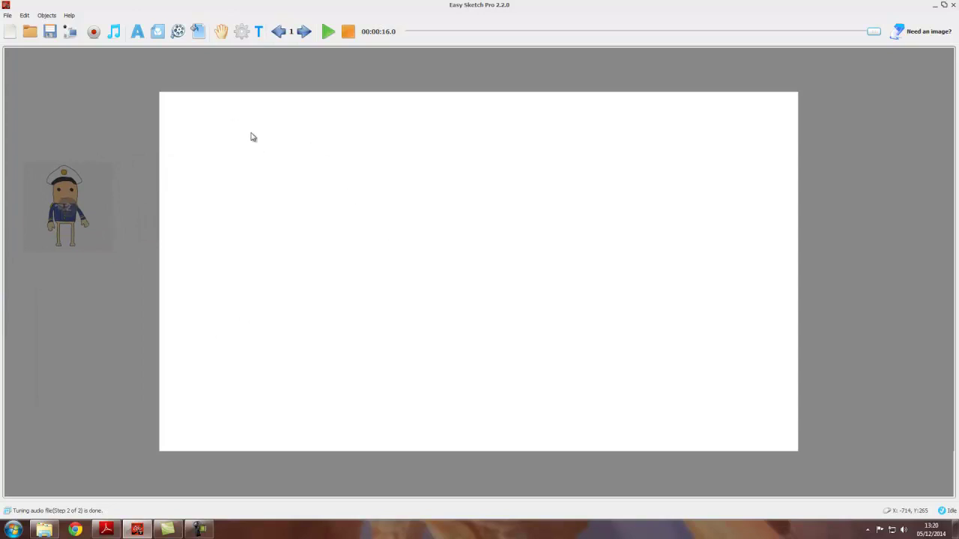
Step: Place the masked doctor from the character library, move it up-left, and Request Focus on it
left_click(157, 32)
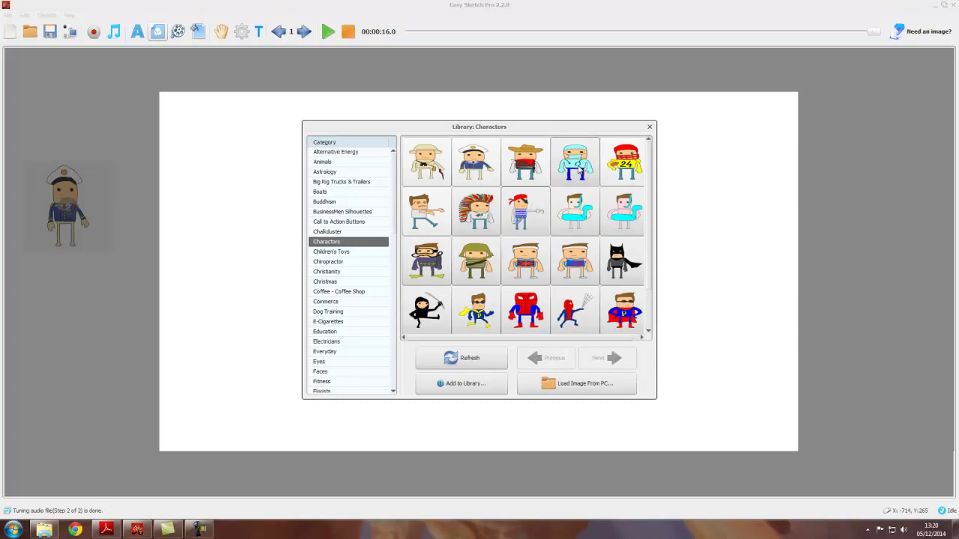
left_click(578, 170)
left_click_drag(509, 279, 470, 222)
right_click(471, 224)
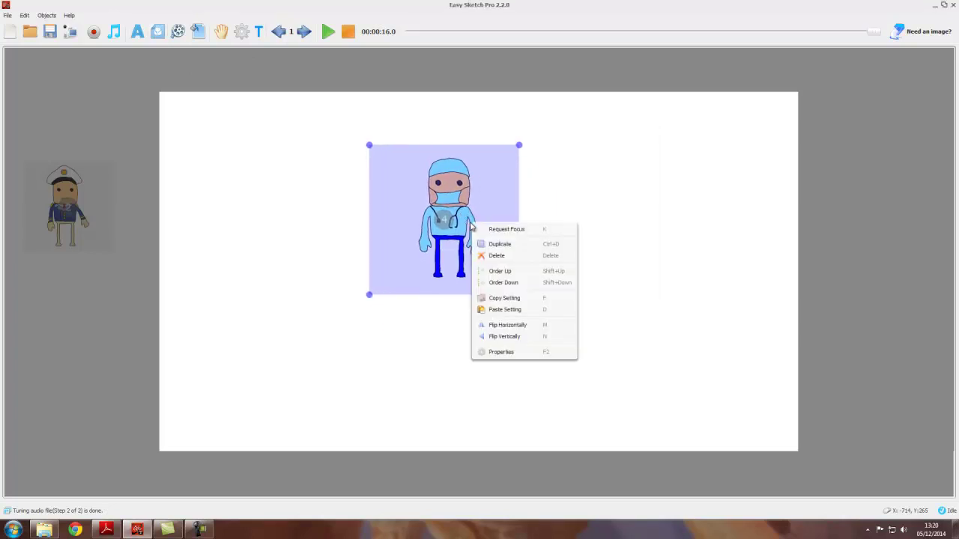
left_click(504, 230)
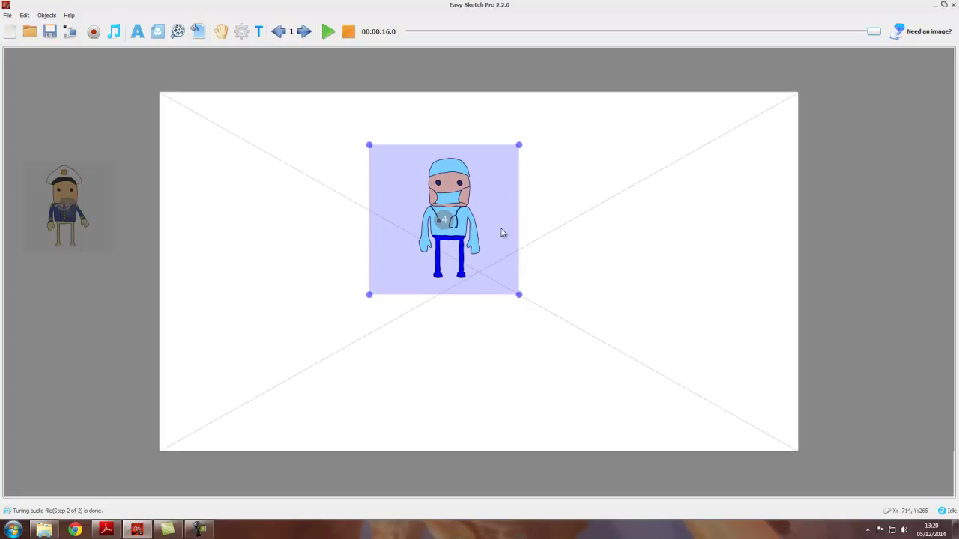
Step: Set the doctor's drawing time to 2 seconds with zero translation, apply, and deselect it
right_click(454, 231)
left_click(472, 357)
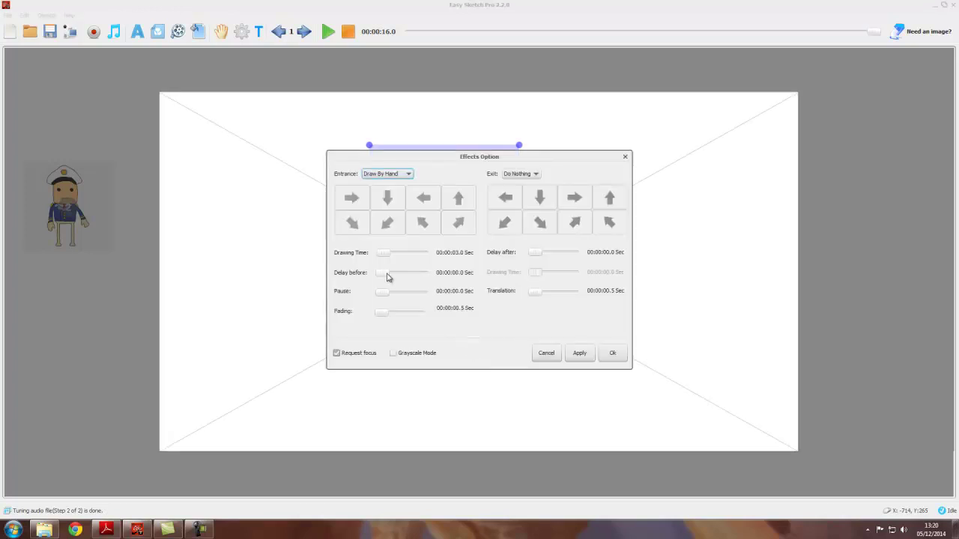
double_click(452, 256)
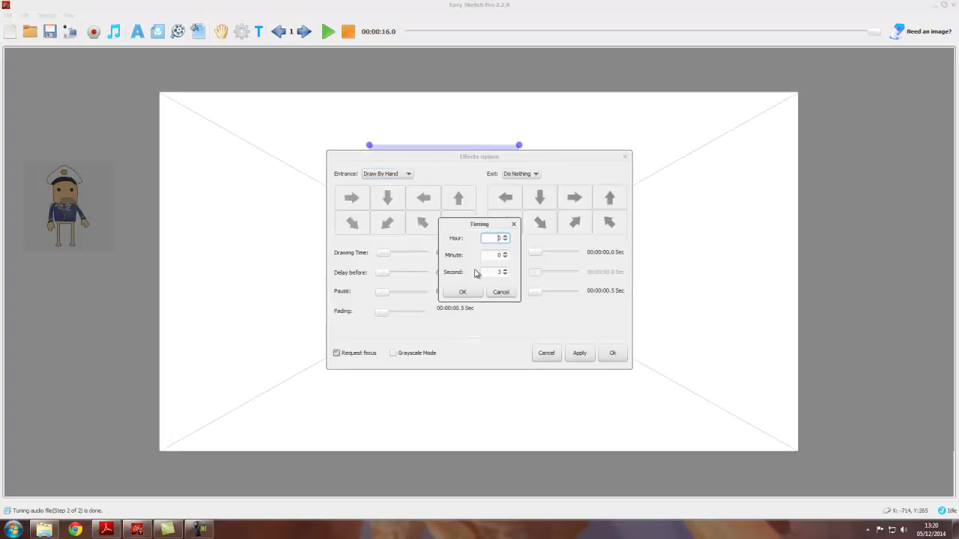
left_click(506, 274)
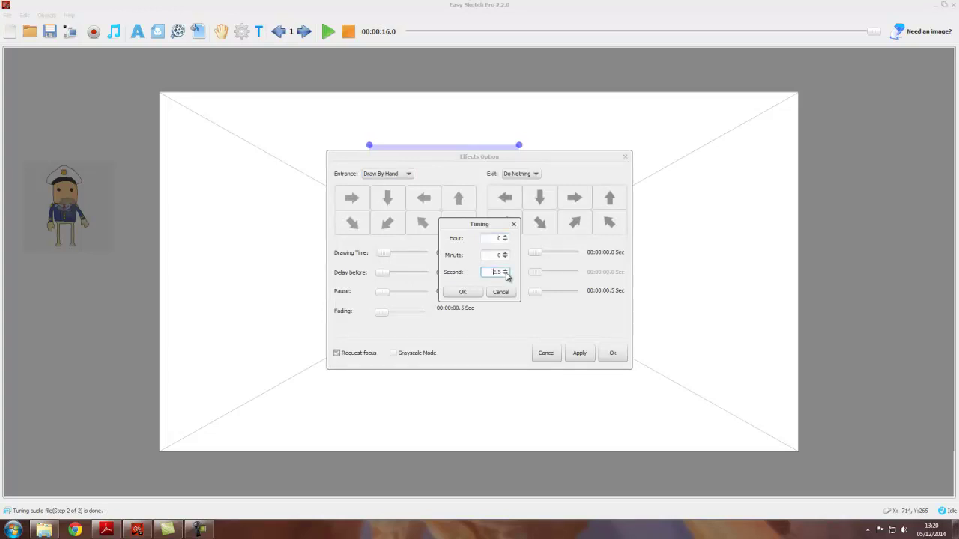
left_click(462, 292)
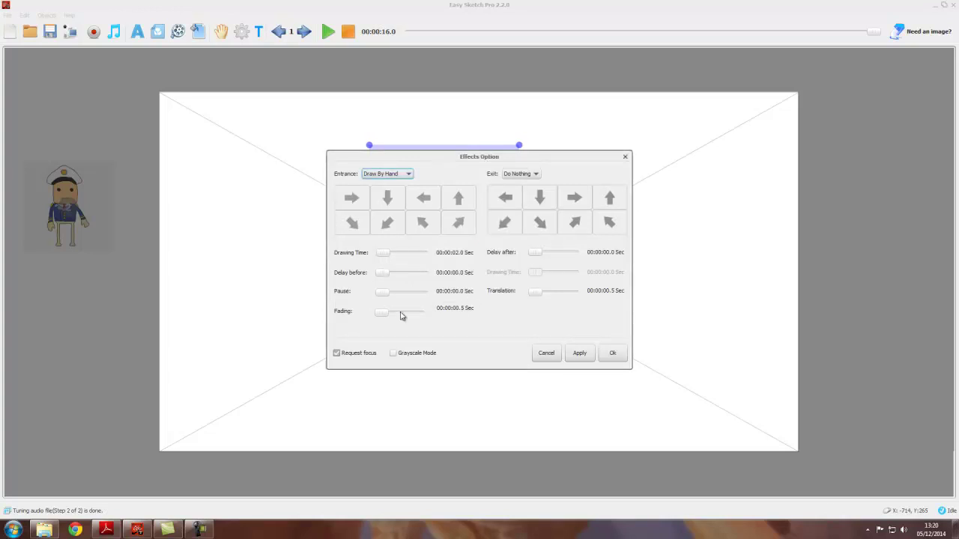
left_click(536, 293)
left_click(580, 353)
left_click(608, 355)
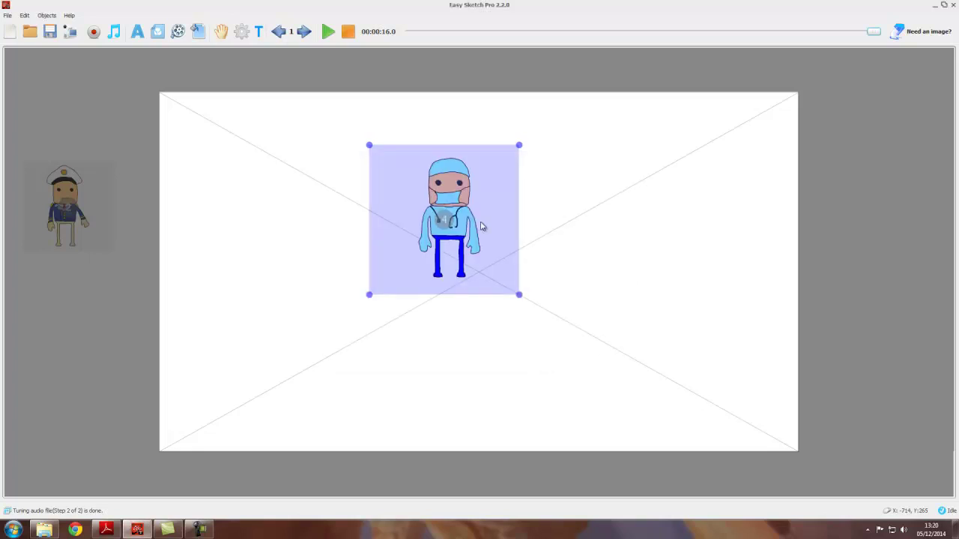
right_click(480, 222)
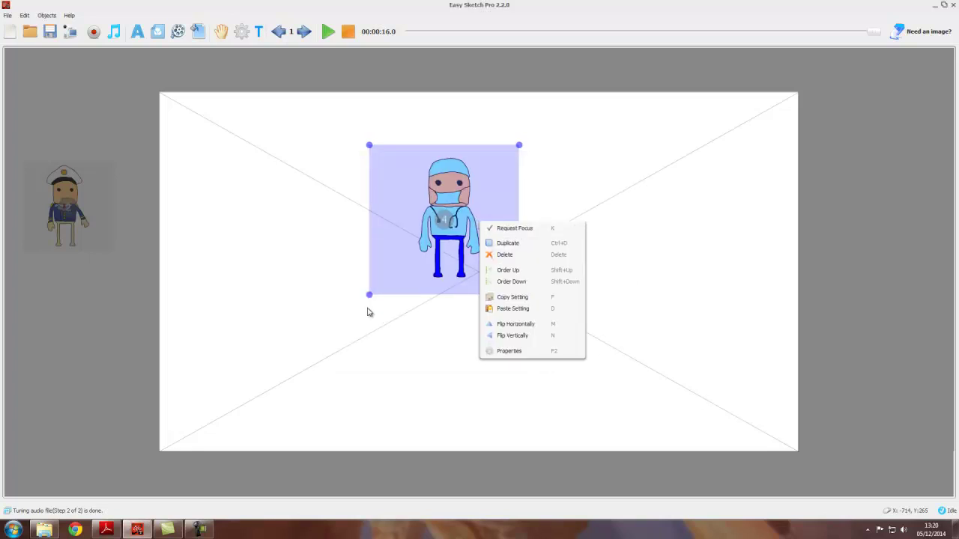
left_click(376, 308)
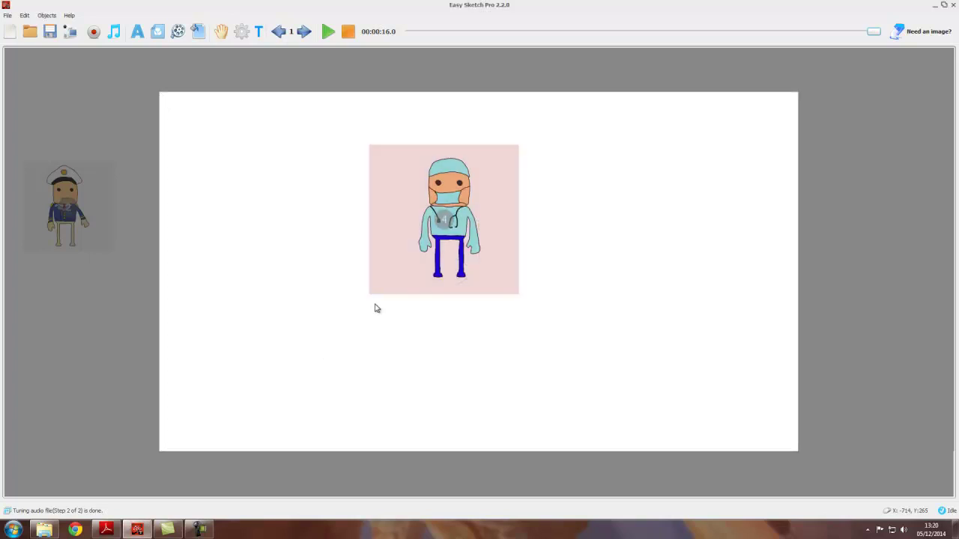
Step: Go back to the three-character scene and select the cowboy
left_click(278, 32)
left_click(279, 33)
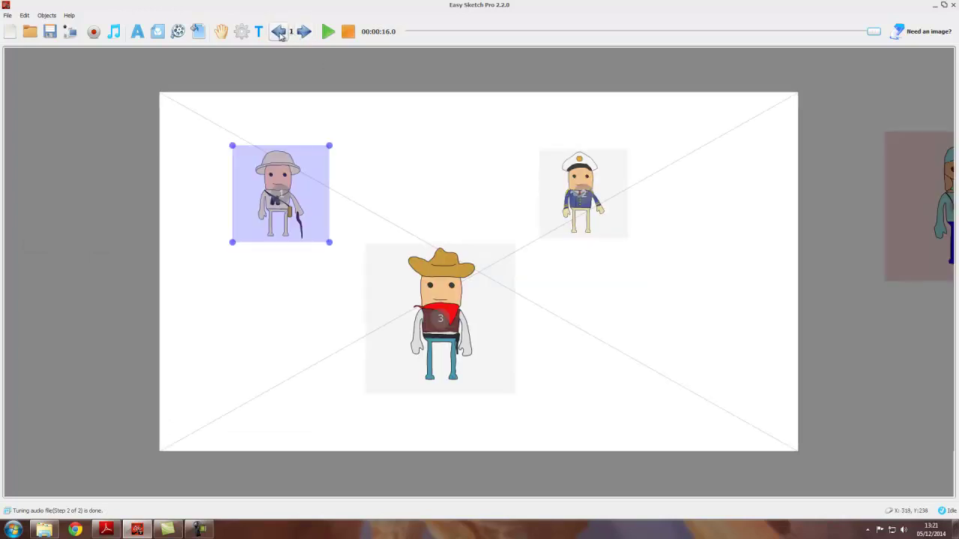
left_click(420, 150)
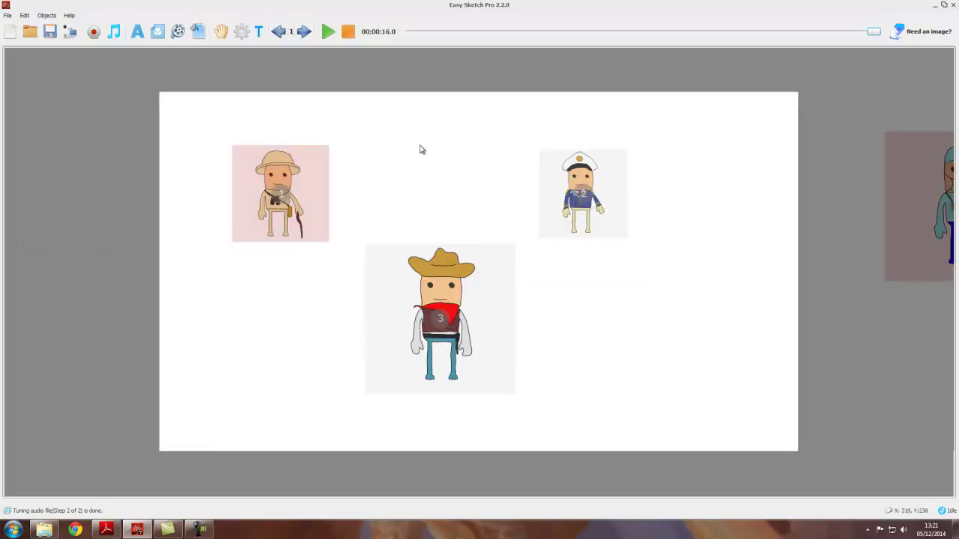
left_click(463, 308)
Step: Set the cowboy's Delay after and Translation times to 1.5 s, then play the preview
right_click(463, 308)
left_click(506, 435)
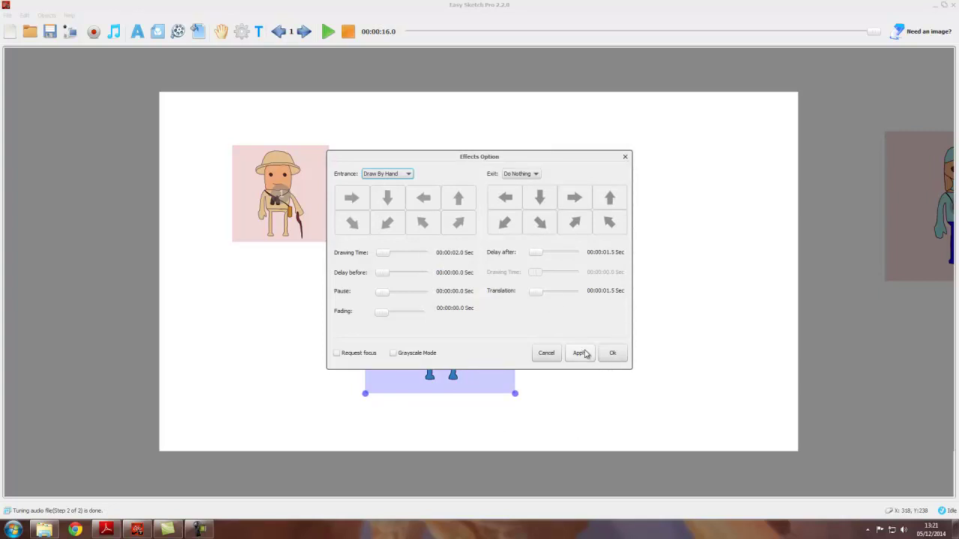
left_click(612, 355)
left_click(328, 32)
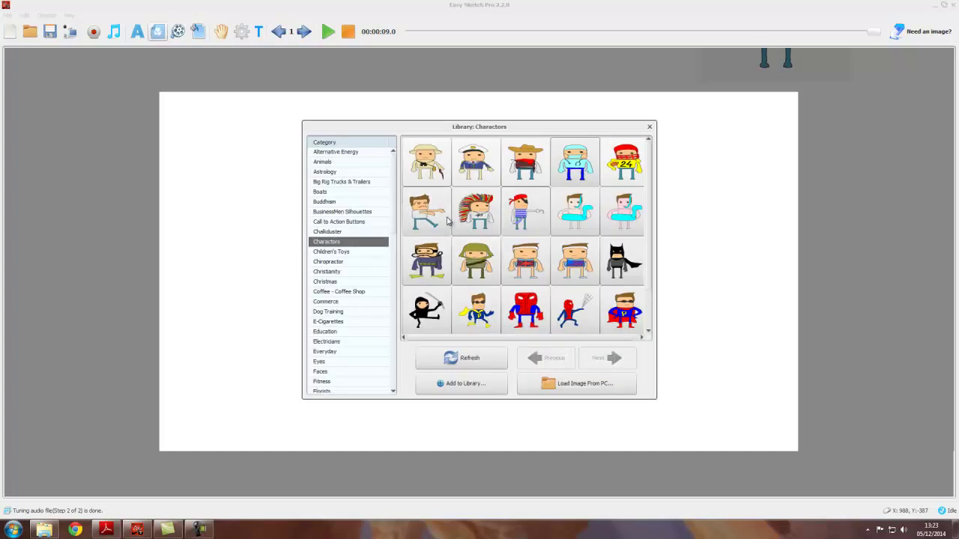
Step: Place the snorkeller in a swim ring at centre, set Request Focus on it, and play the preview
double_click(585, 215)
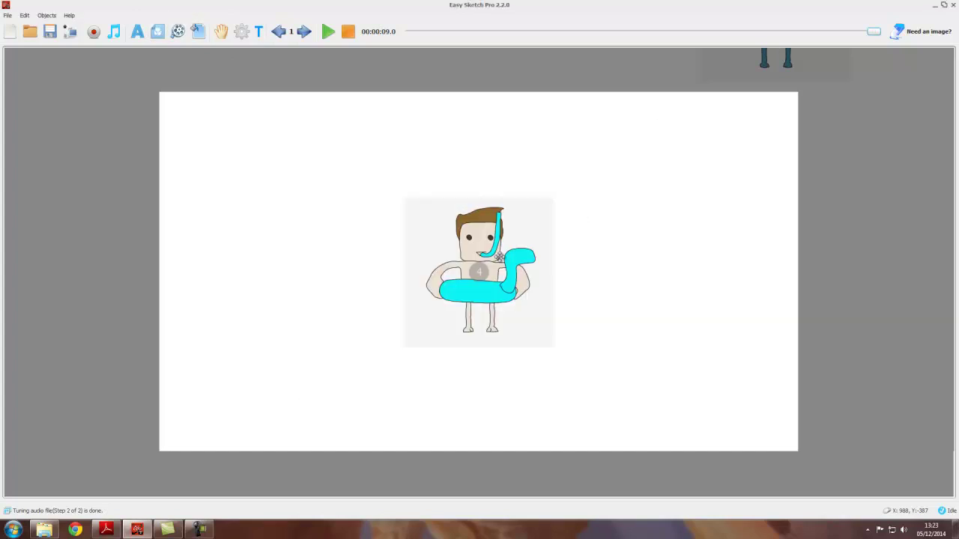
left_click(505, 258)
right_click(502, 259)
left_click(536, 266)
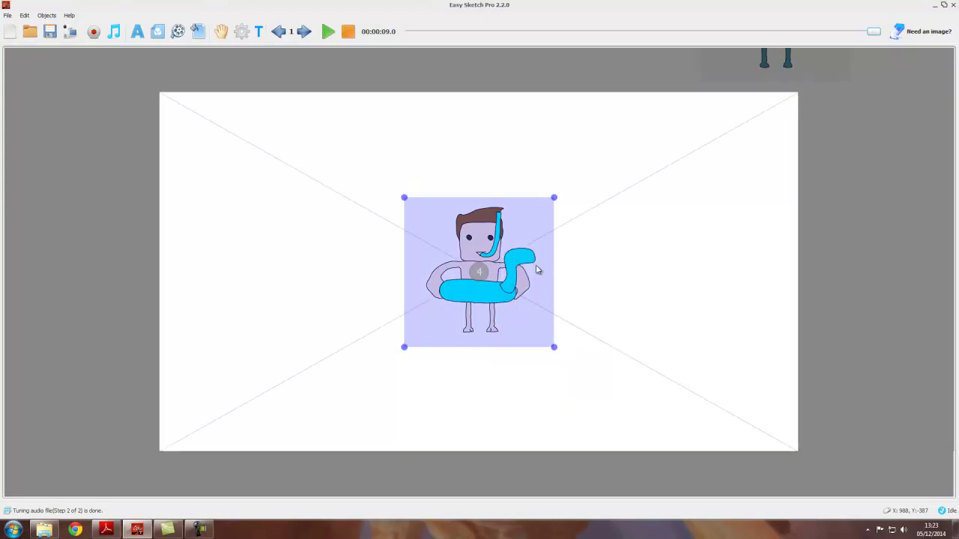
left_click(499, 187)
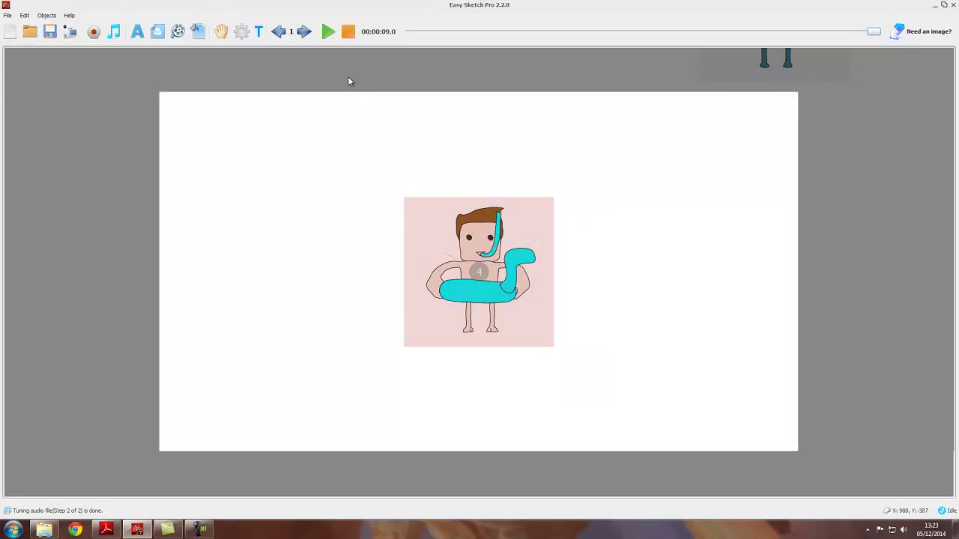
left_click(328, 32)
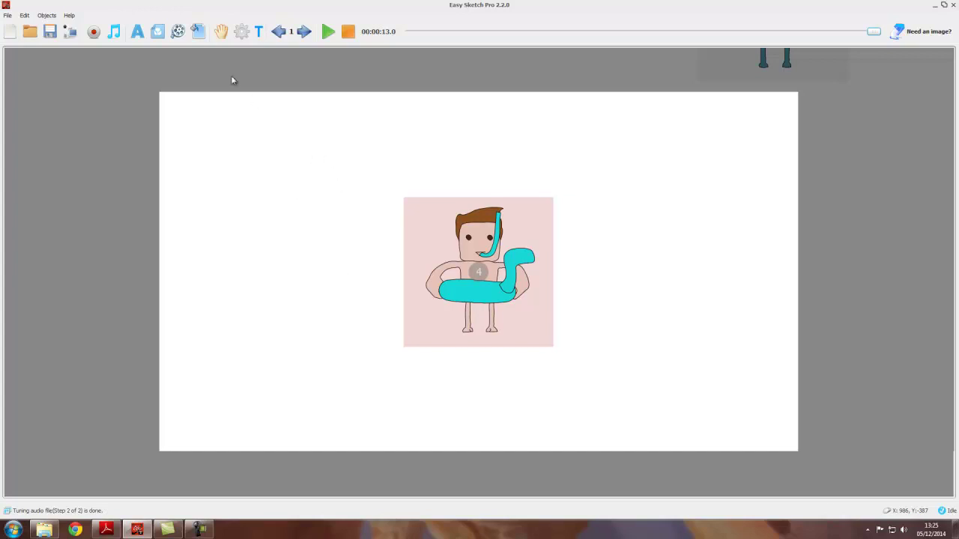
Step: Apply the 1280x720 brick-wall billboard background with parked cars
left_click(197, 31)
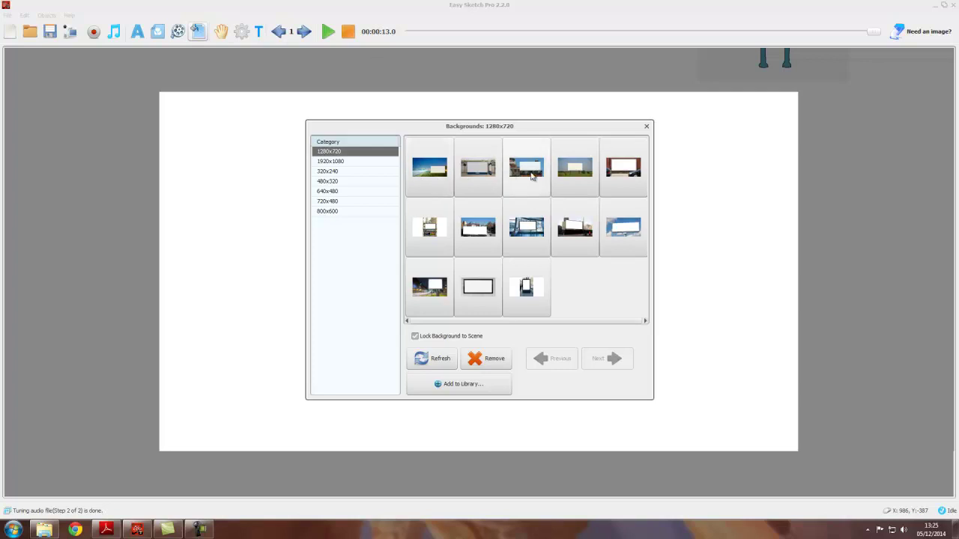
left_click(629, 175)
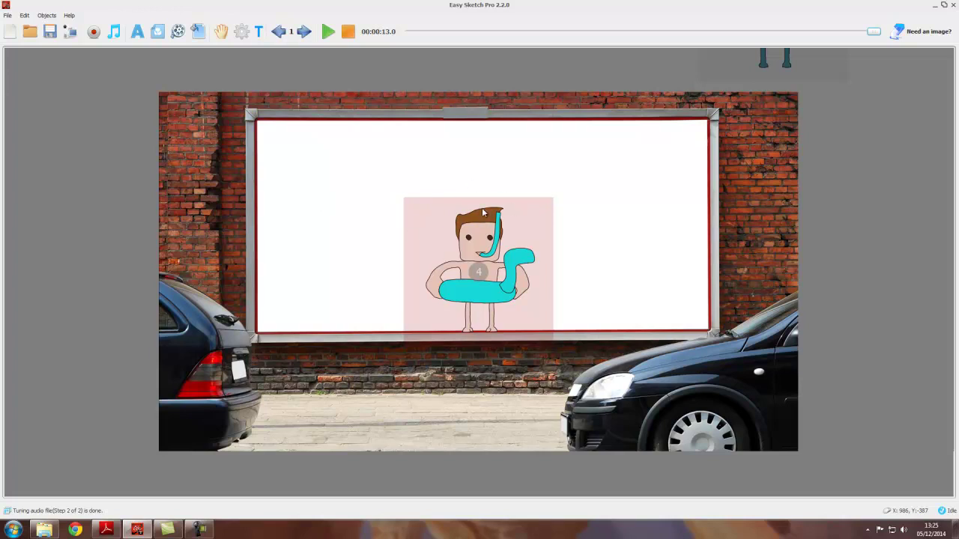
left_click(330, 36)
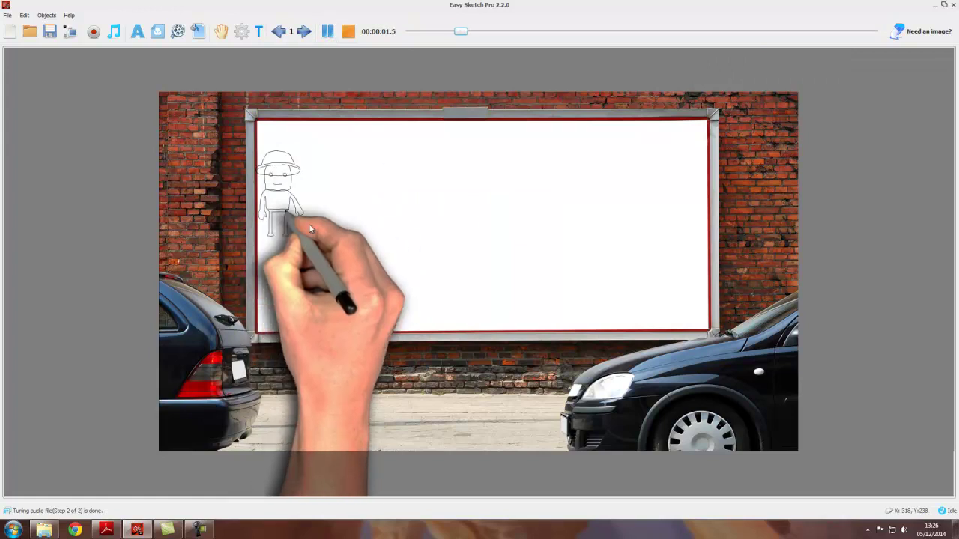